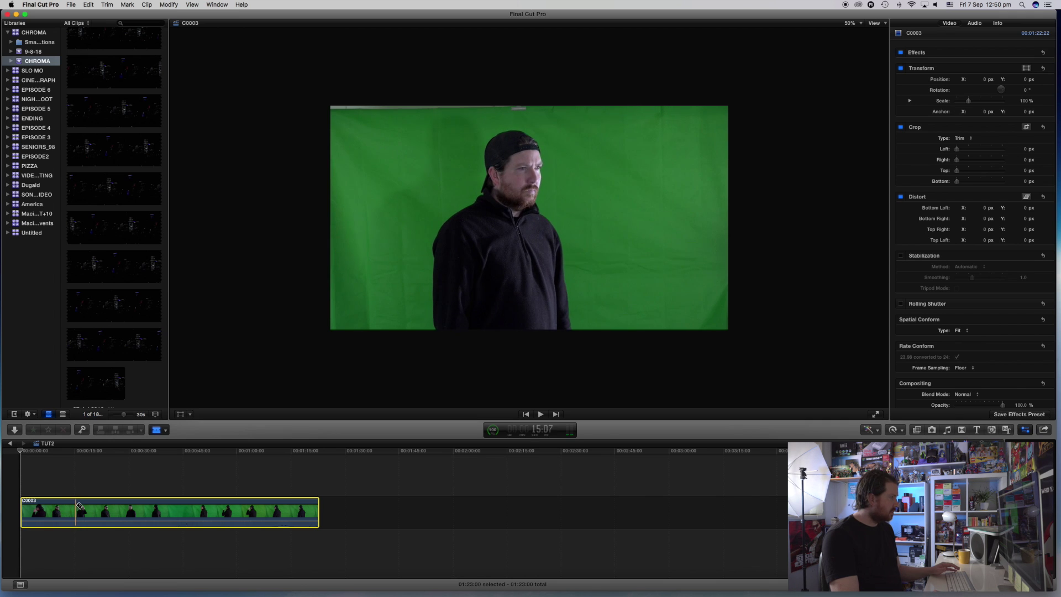
Split the C0003 clip at two points, the second cut where the man turns.
{"action": "key", "text": "super+b"}
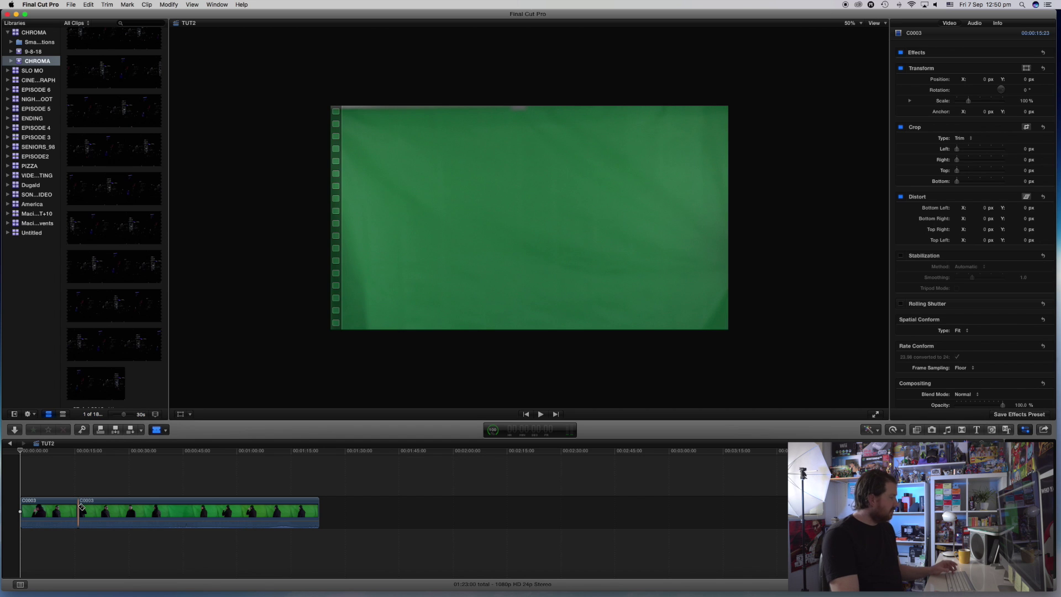
{"action": "key", "text": "l"}
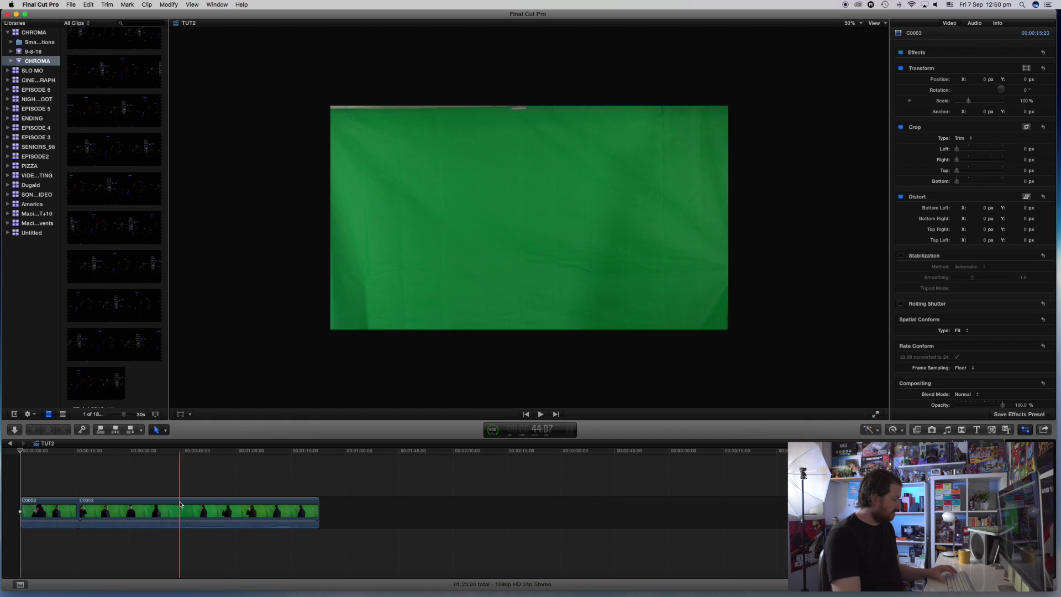
{"action": "key", "text": "b"}
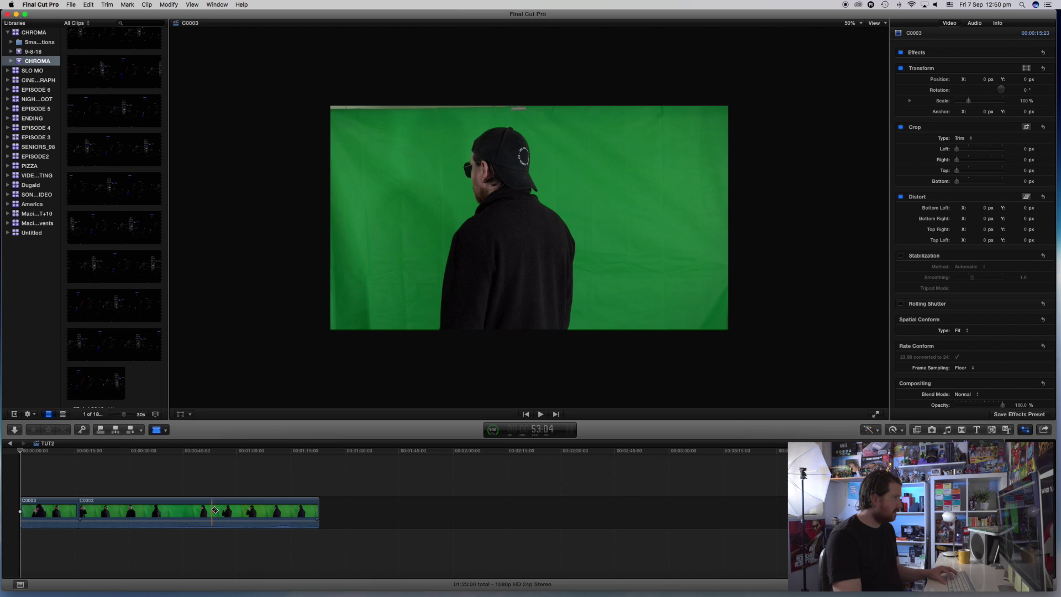
{"action": "left_click", "coordinate": [213, 510]}
Delete the middle section and shorten the second piece's end to a few seconds.
{"action": "key", "text": "a"}
{"action": "left_click", "coordinate": [178, 510]}
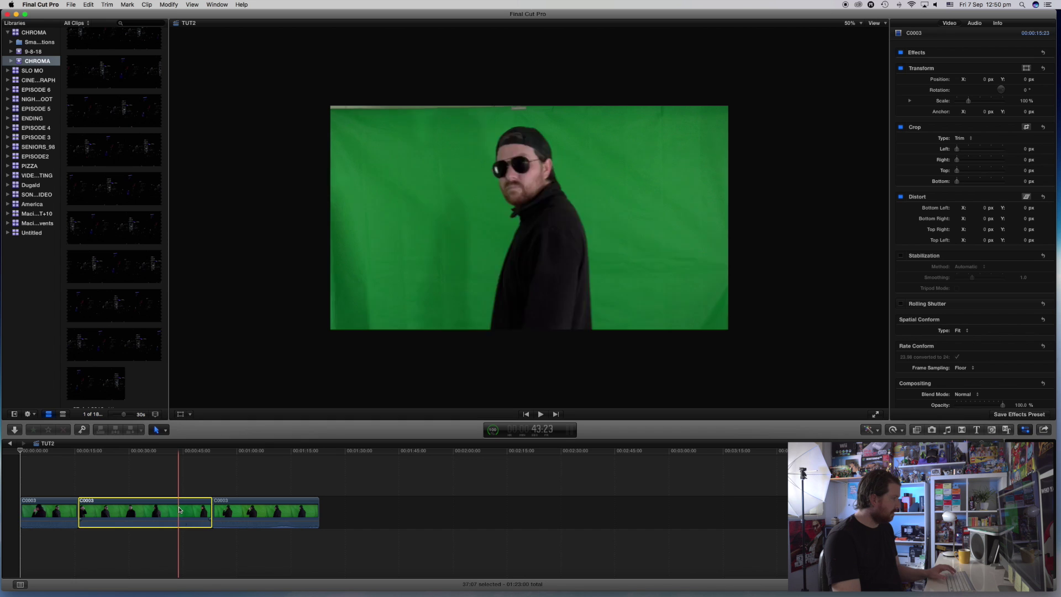
{"action": "key", "text": "Delete"}
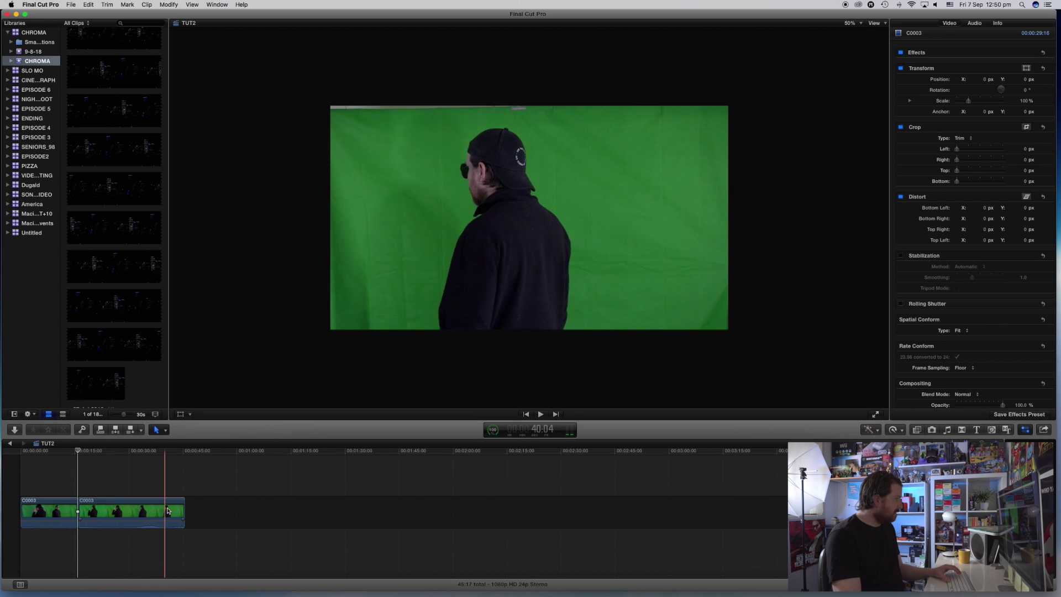
{"action": "left_click_drag", "start_coordinate": [129, 508], "coordinate": [91, 518]}
Change the first C0003 clip's duration to 4:00.
{"action": "left_click", "coordinate": [57, 515]}
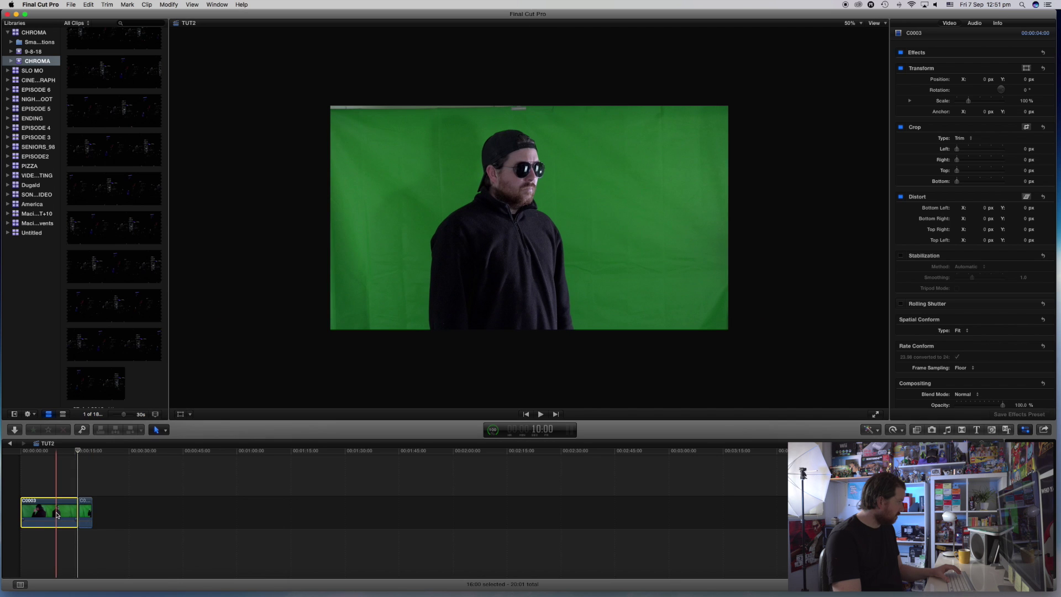
{"action": "right_click", "coordinate": [57, 515]}
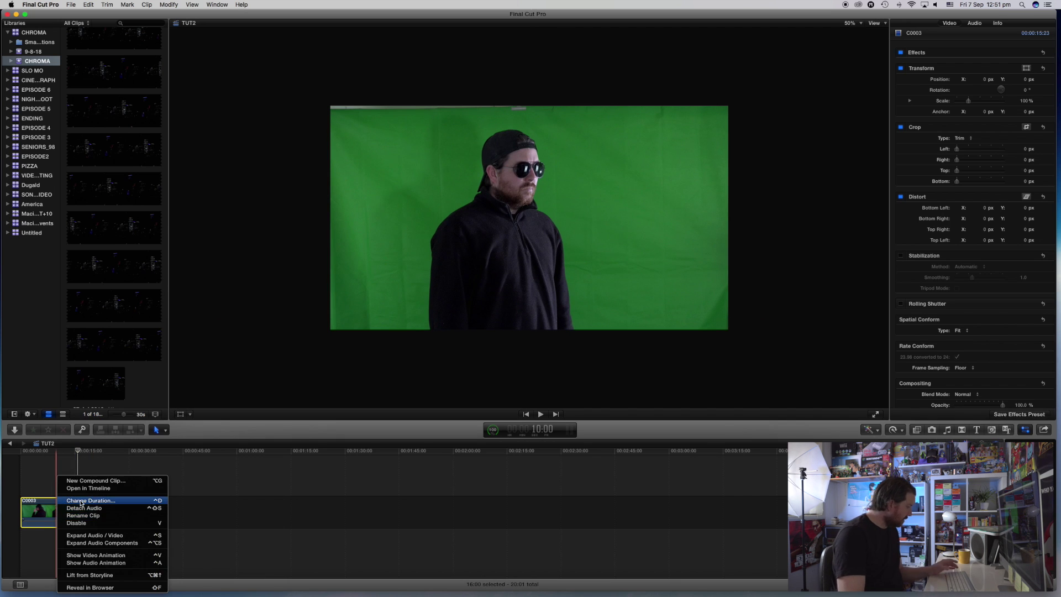
{"action": "left_click", "coordinate": [81, 501]}
{"action": "type", "text": "400"}
{"action": "key", "text": "Return"}
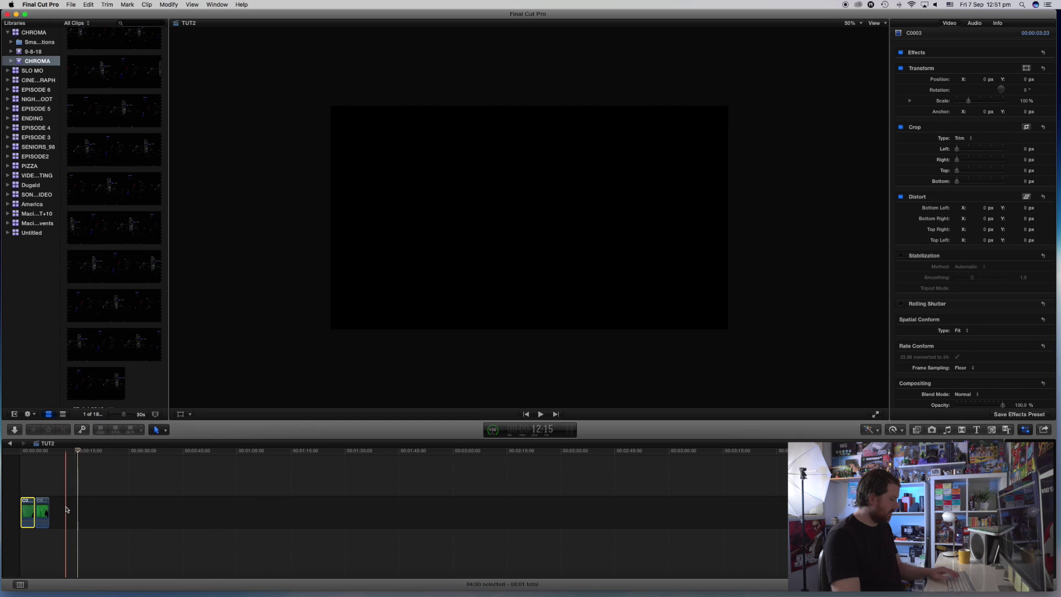
Fit the 8:01 sequence in the timeline and park the playhead near the start.
{"action": "key", "text": "super+equal"}
{"action": "key", "text": "super+equal"}
{"action": "key", "text": "super+equal"}
{"action": "key", "text": "super+equal"}
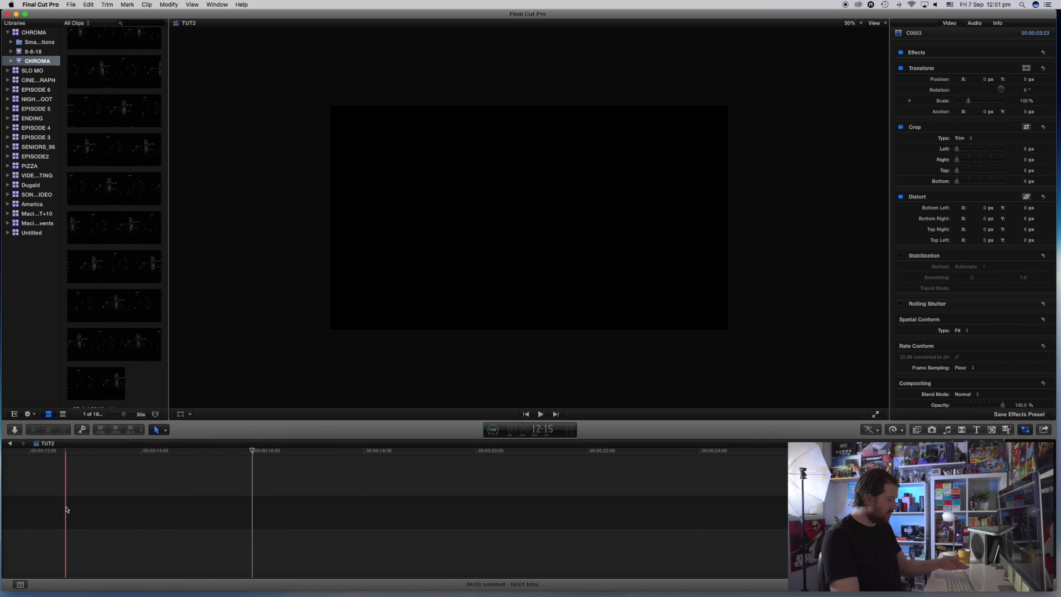
{"action": "key", "text": "shift+z"}
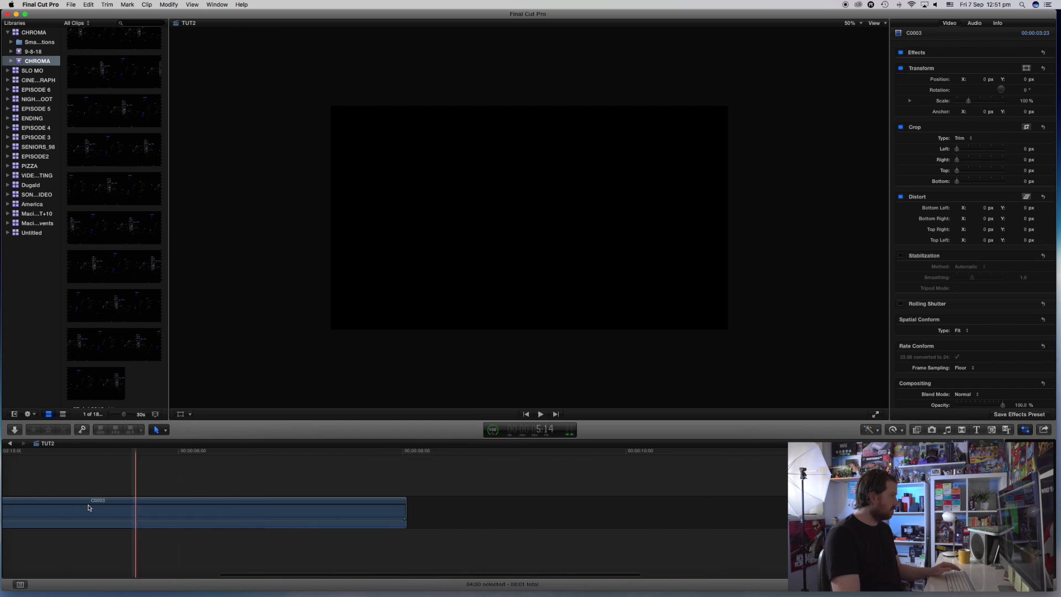
{"action": "key", "text": "super+minus"}
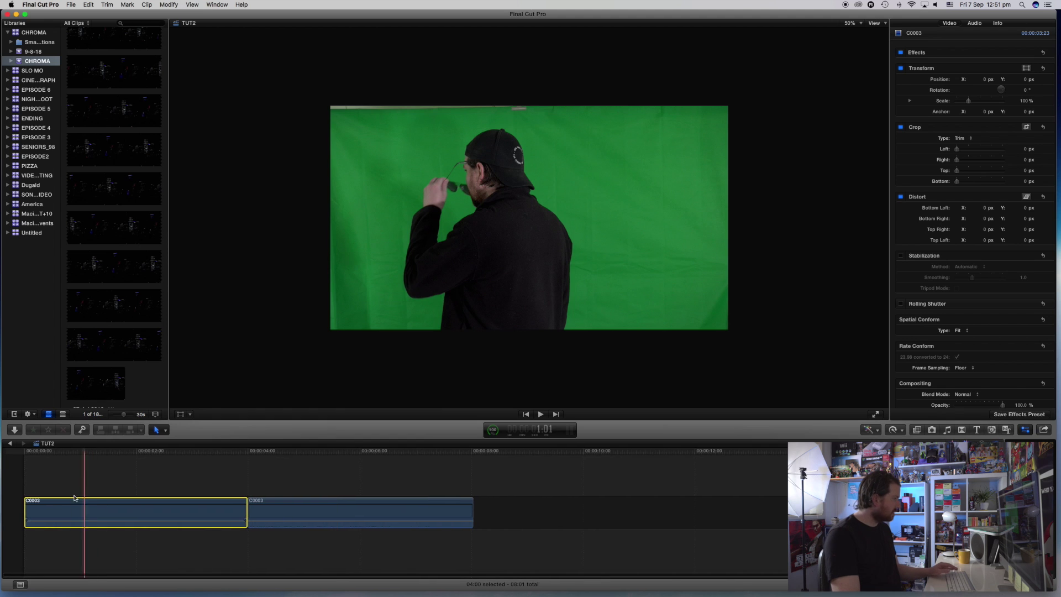
{"action": "left_click", "coordinate": [69, 500]}
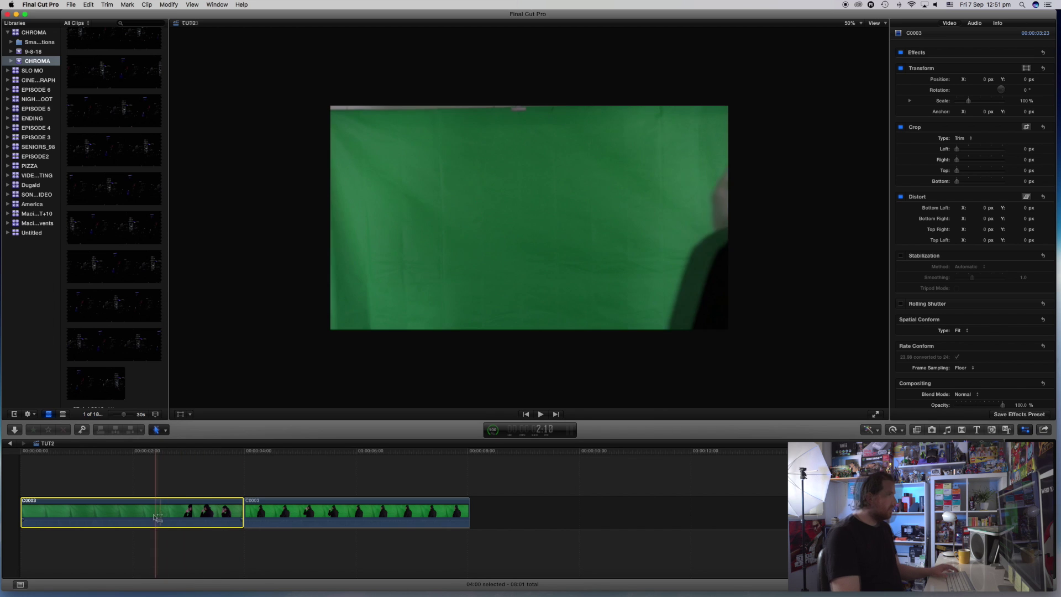
{"action": "key", "text": "b"}
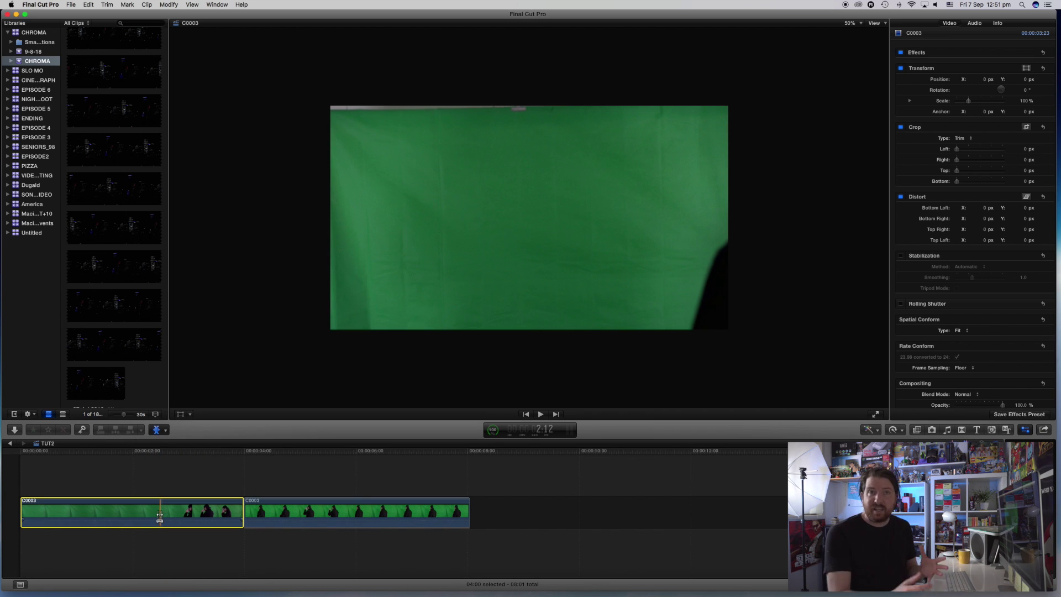
Slip the first C0003 clip's footage to a different moment and play back the edit.
{"action": "left_click_drag", "start_coordinate": [166, 515], "coordinate": [22, 515]}
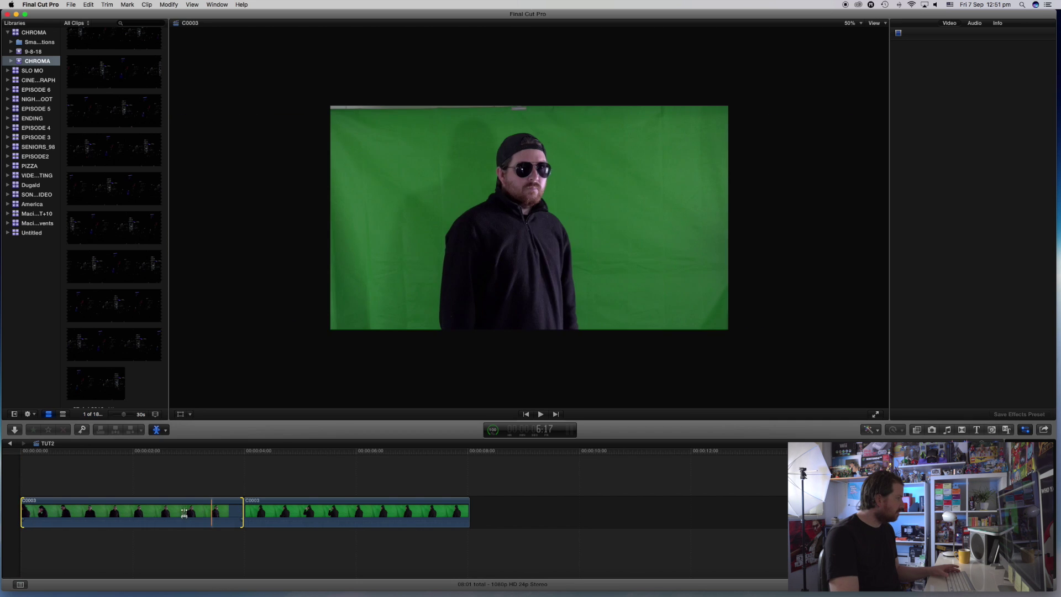
{"action": "left_click_drag", "start_coordinate": [166, 513], "coordinate": [78, 511]}
{"action": "key", "text": "a"}
{"action": "left_click", "coordinate": [55, 518]}
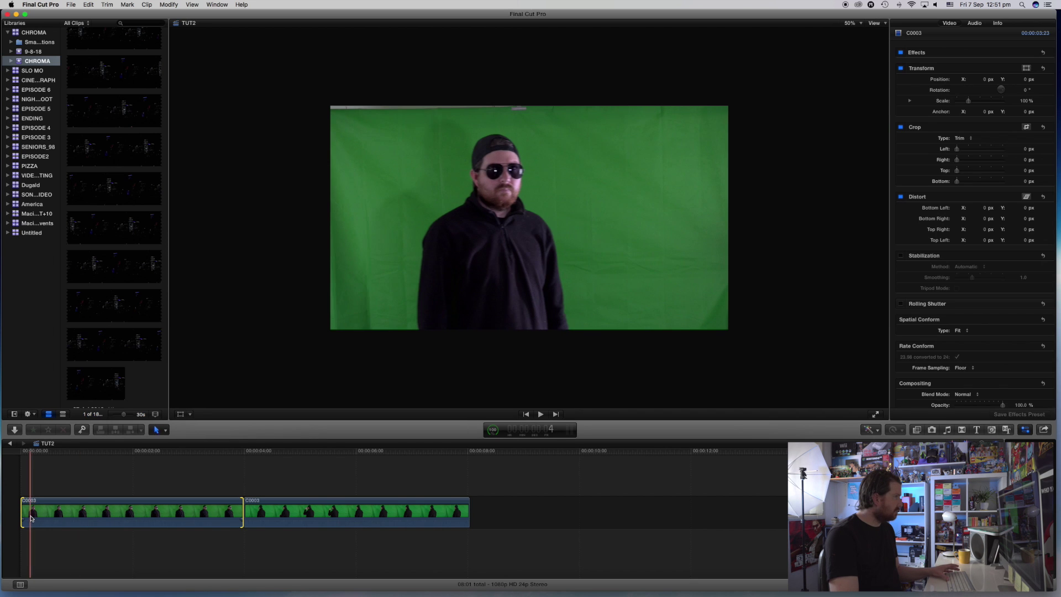
{"action": "key", "text": "space"}
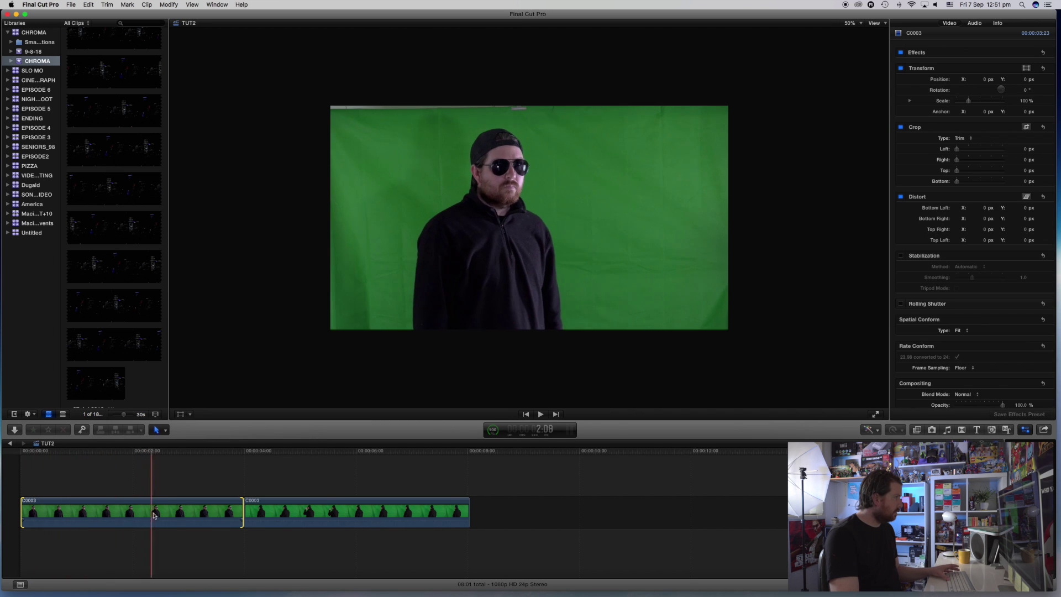
{"action": "key", "text": "space"}
Fine-tune the first clip's slip twice more, checking the result in playback.
{"action": "key", "text": "t"}
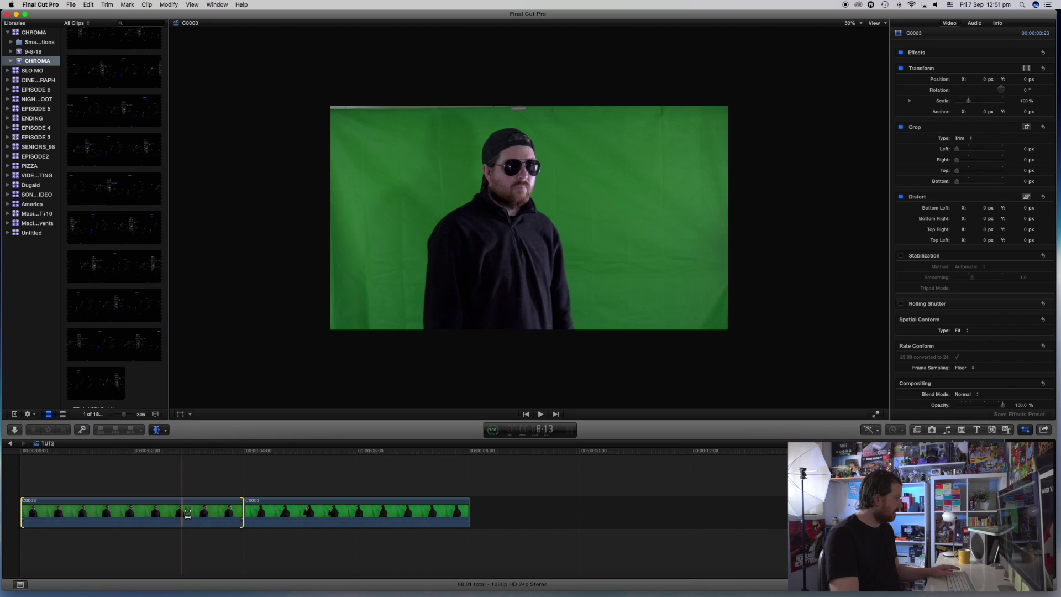
{"action": "left_click_drag", "start_coordinate": [173, 514], "coordinate": [165, 512]}
{"action": "key", "text": "a"}
{"action": "key", "text": "space"}
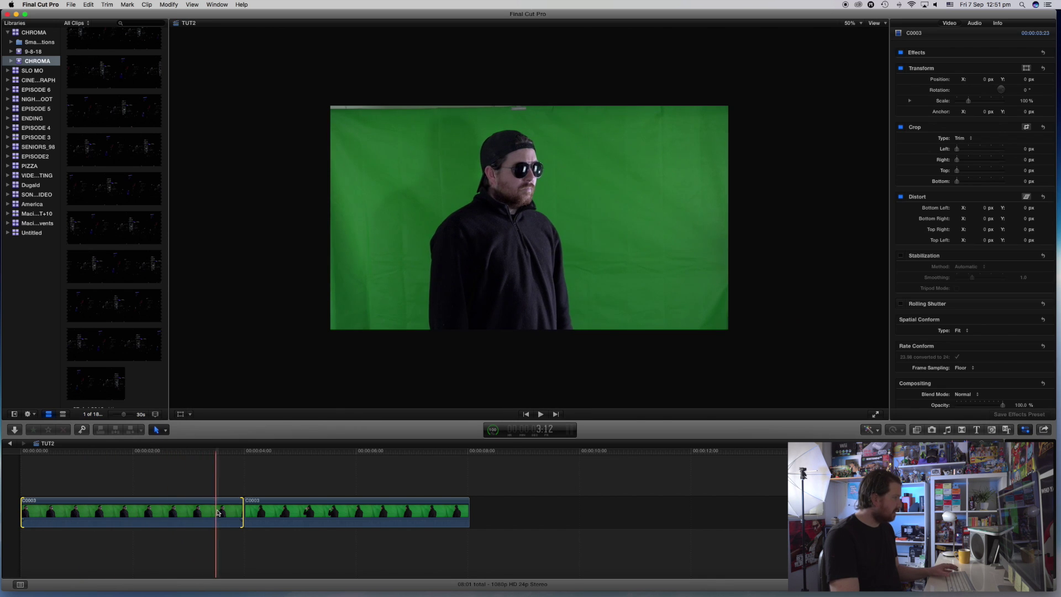
{"action": "left_click_drag", "start_coordinate": [219, 513], "coordinate": [183, 513]}
{"action": "key", "text": "a"}
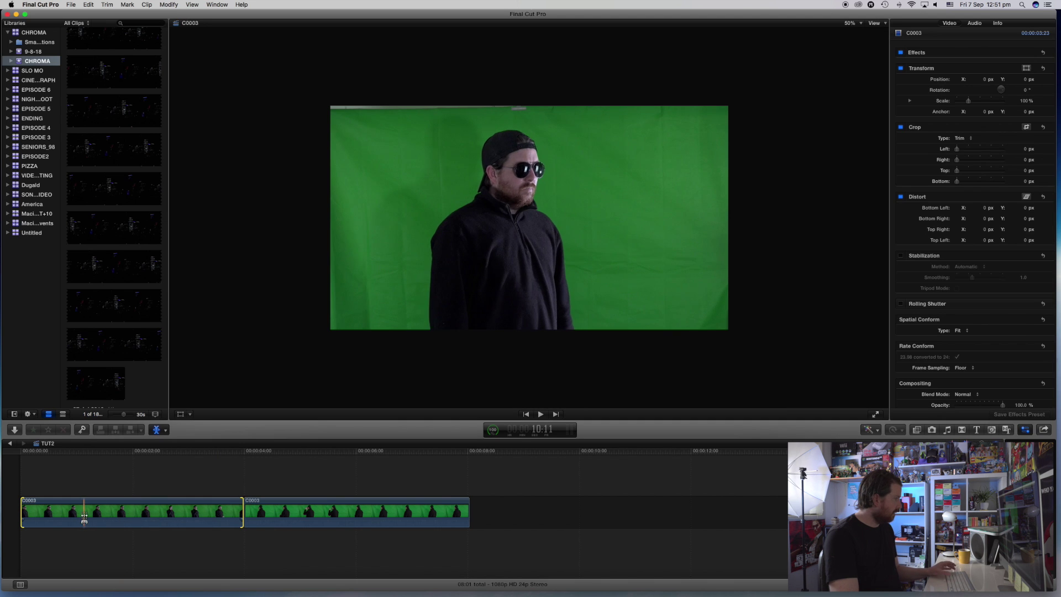
{"action": "key", "text": "Home"}
{"action": "left_click", "coordinate": [54, 526]}
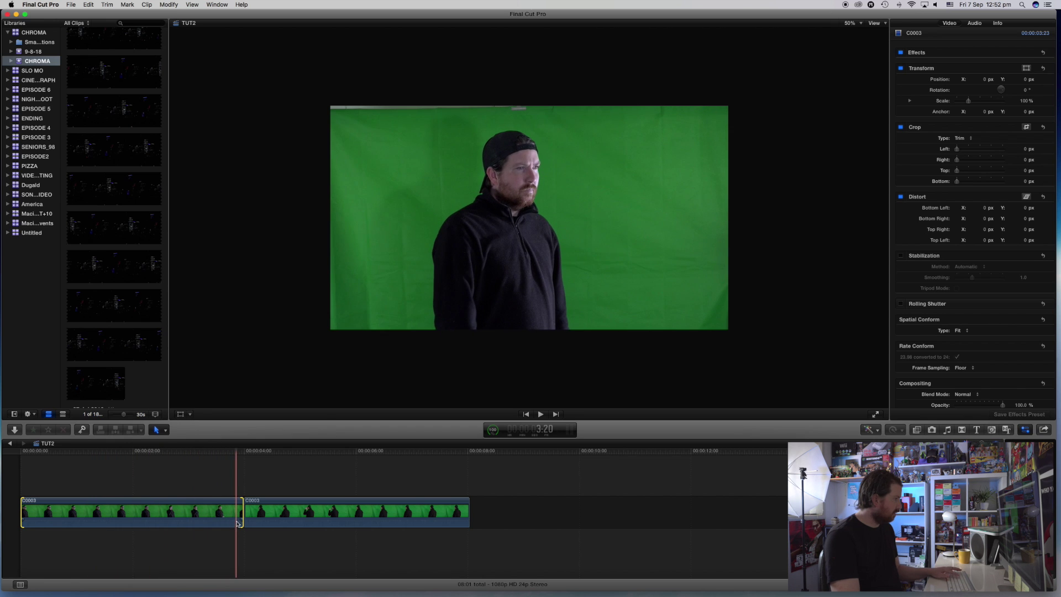
Re-slip the first clip's footage once more and play the edit from the start.
{"action": "key", "text": "t"}
{"action": "left_click_drag", "start_coordinate": [235, 522], "coordinate": [104, 522]}
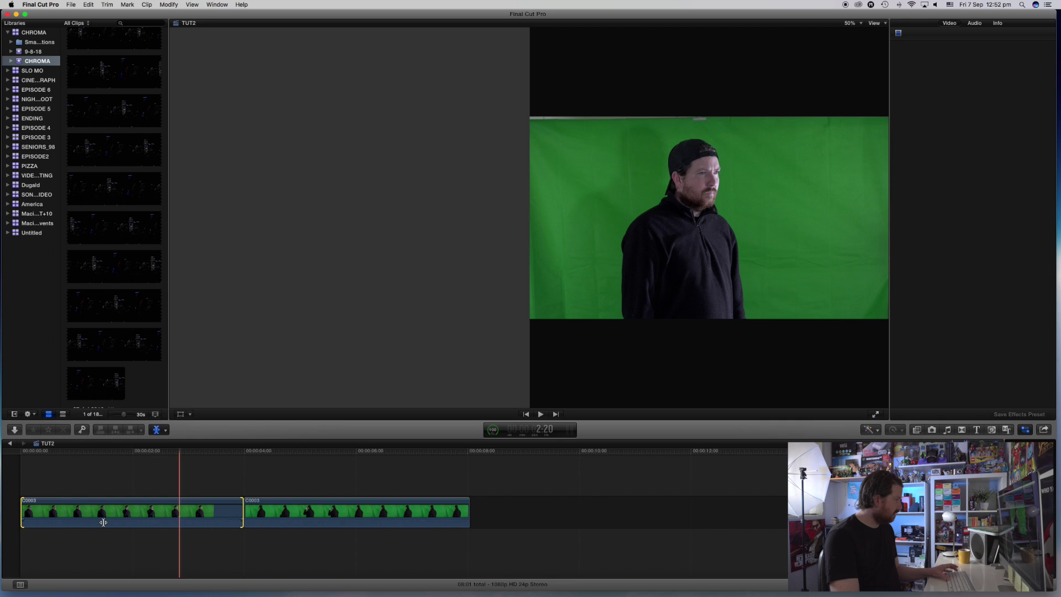
{"action": "key", "text": "Home"}
{"action": "key", "text": "space"}
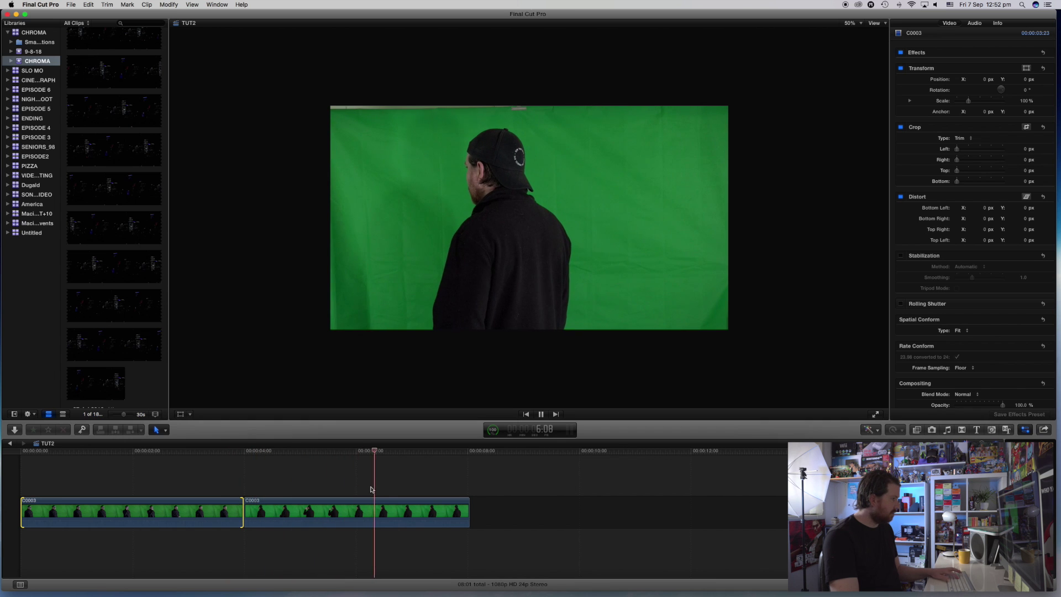
Slip the second C0003 clip's footage 15 frames later and play it back.
{"action": "key", "text": "t"}
{"action": "left_click_drag", "start_coordinate": [327, 512], "coordinate": [362, 513]}
{"action": "key", "text": "a"}
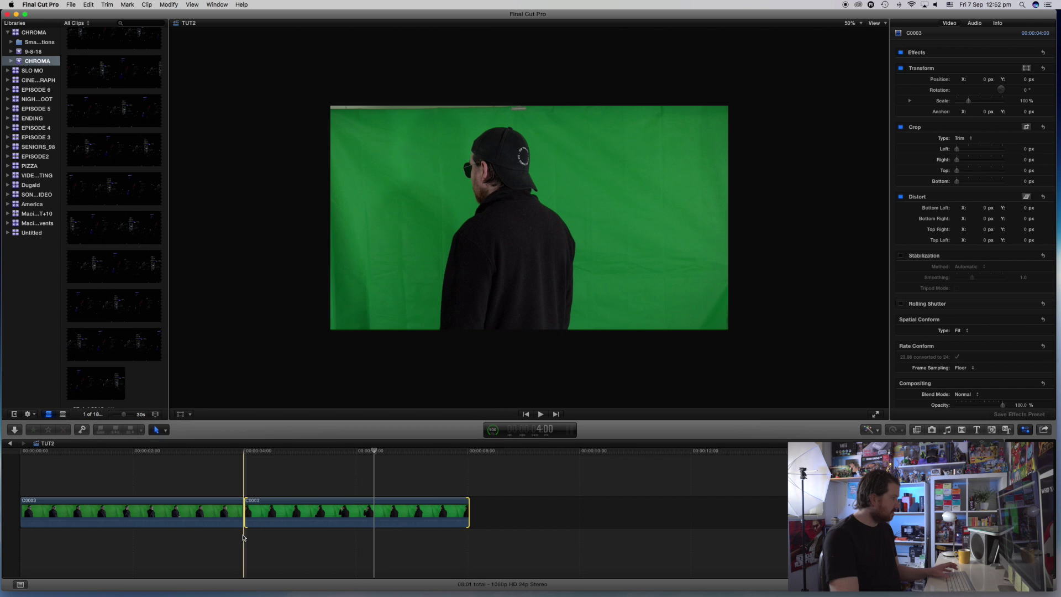
{"action": "key", "text": "space"}
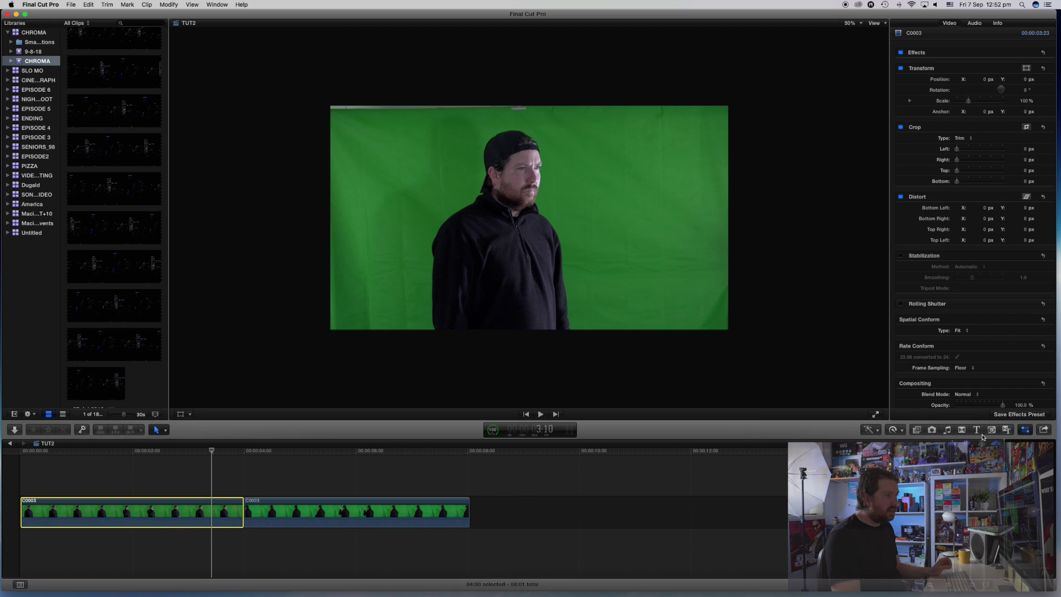
Apply the Keyer effect from the Keying category to the first C0003 clip.
{"action": "left_click", "coordinate": [918, 434]}
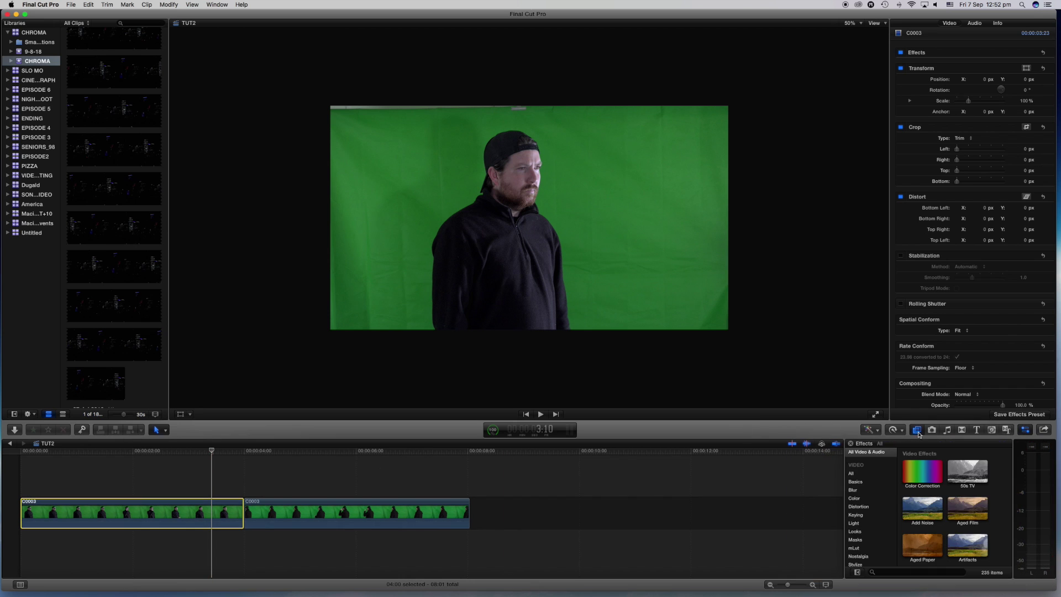
{"action": "left_click", "coordinate": [856, 515]}
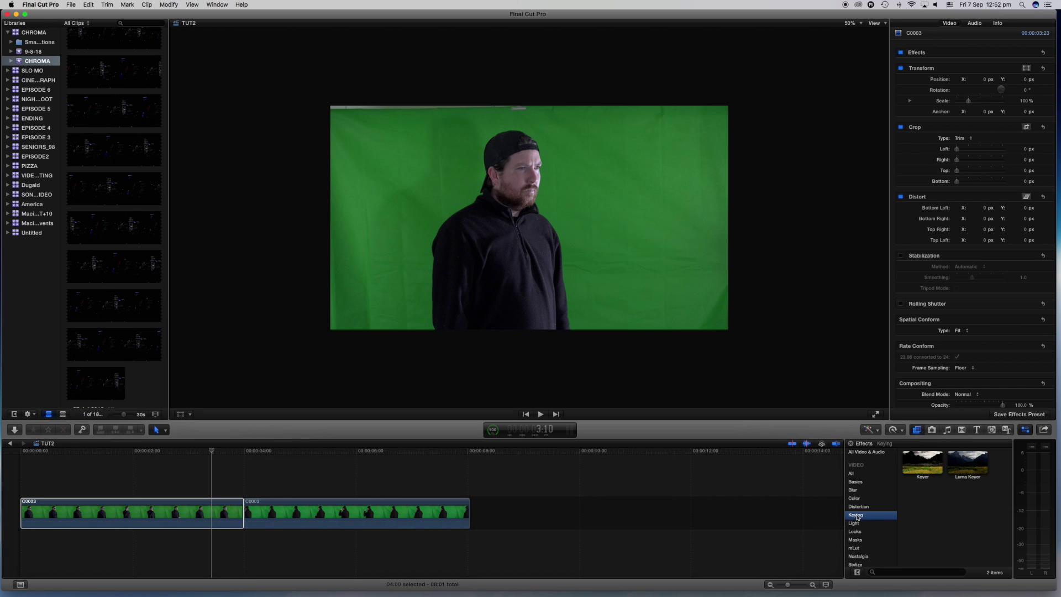
{"action": "left_click", "coordinate": [918, 466]}
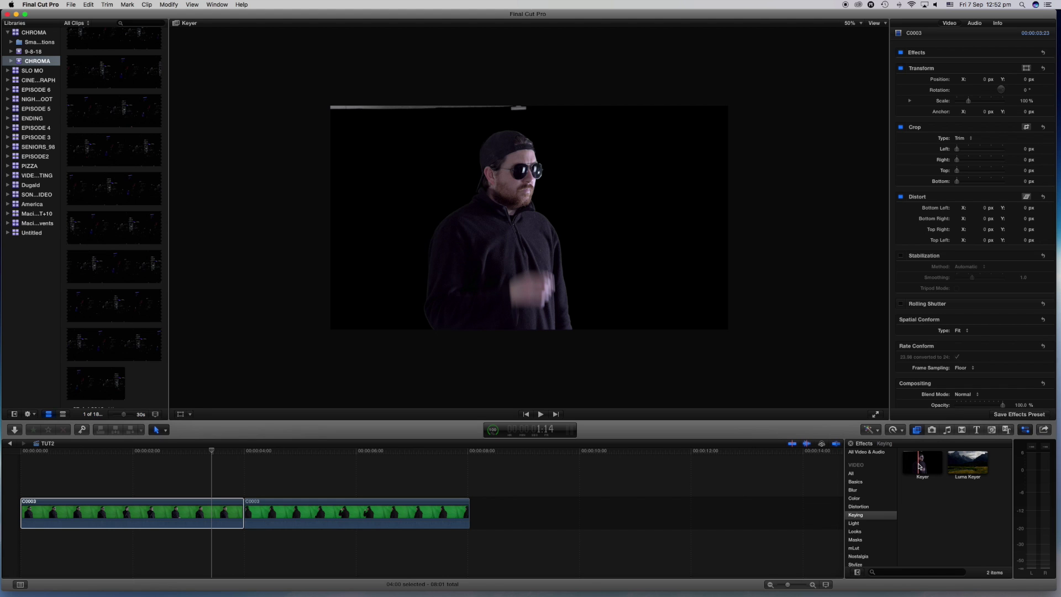
{"action": "left_click_drag", "start_coordinate": [920, 466], "coordinate": [173, 516]}
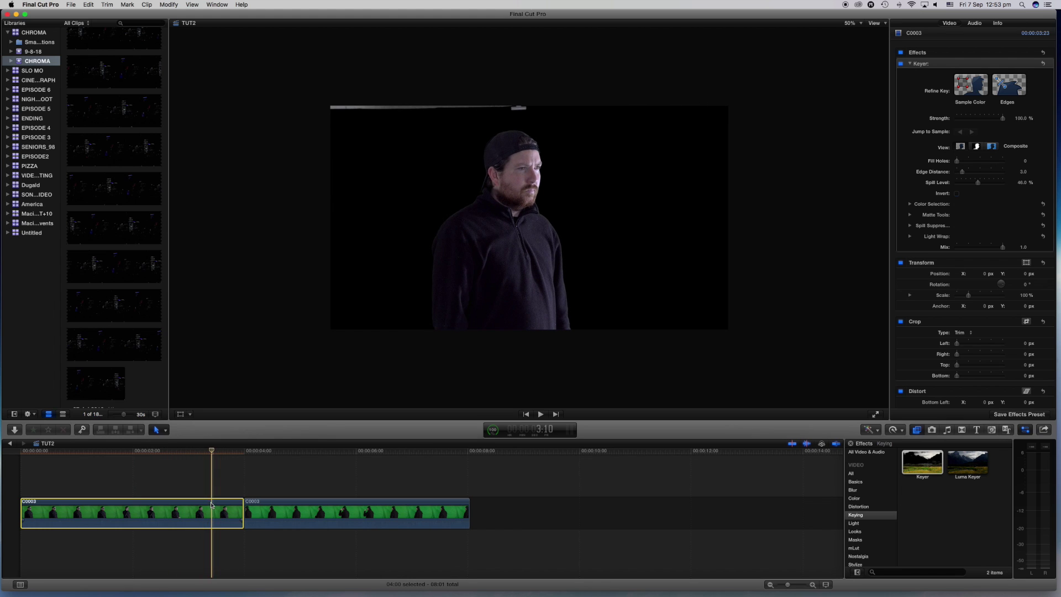
Crop 150 px from the top of the first keyed clip to remove the grey strip.
{"action": "left_click", "coordinate": [200, 511], "text": "super"}
{"action": "left_click", "coordinate": [198, 510]}
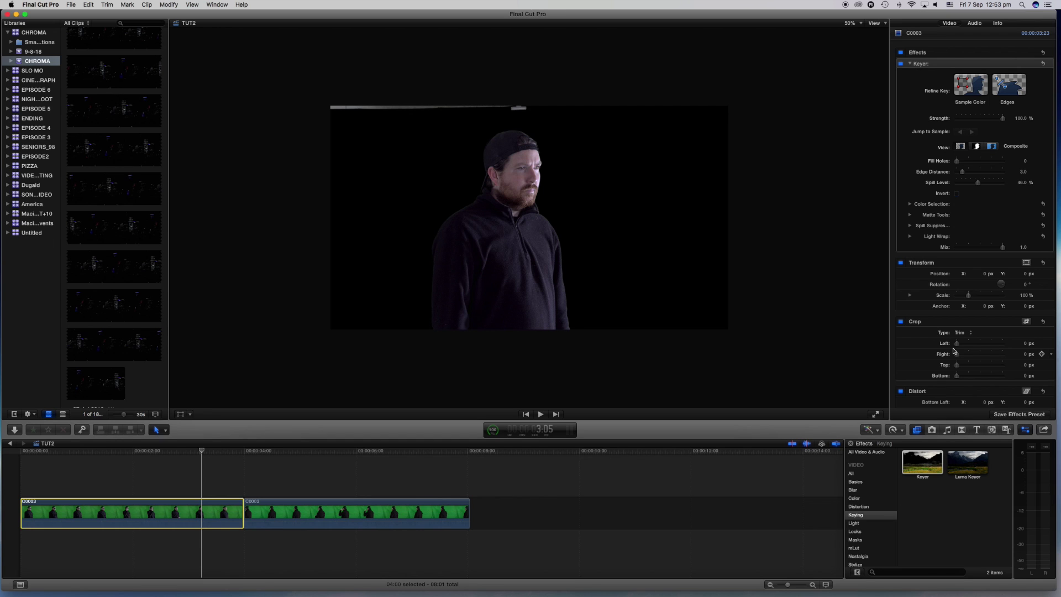
{"action": "scroll", "coordinate": [959, 354], "scroll_direction": "down", "scroll_amount": 1}
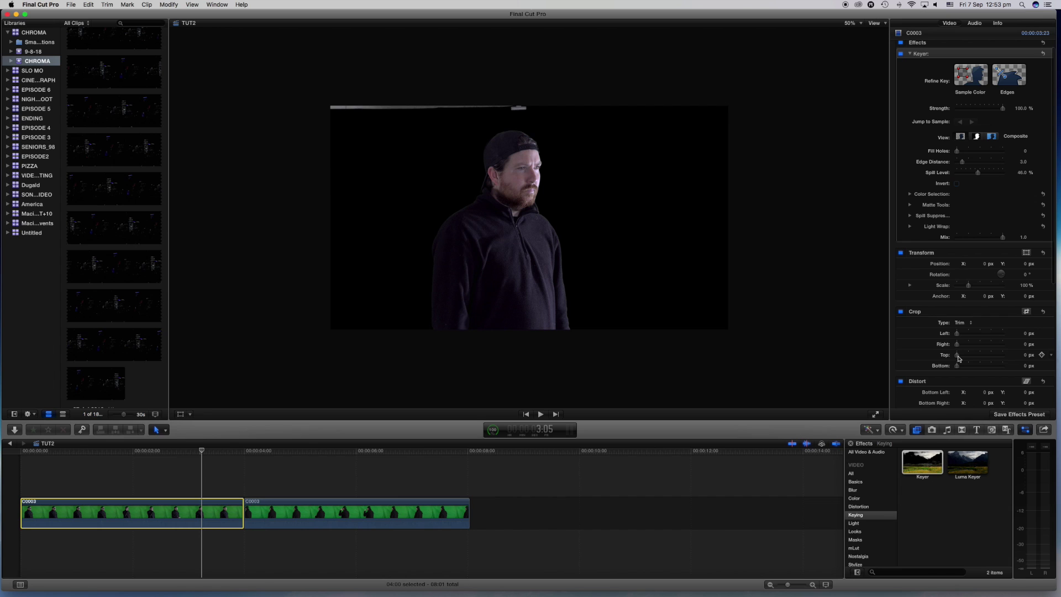
{"action": "left_click_drag", "start_coordinate": [958, 356], "coordinate": [965, 358]}
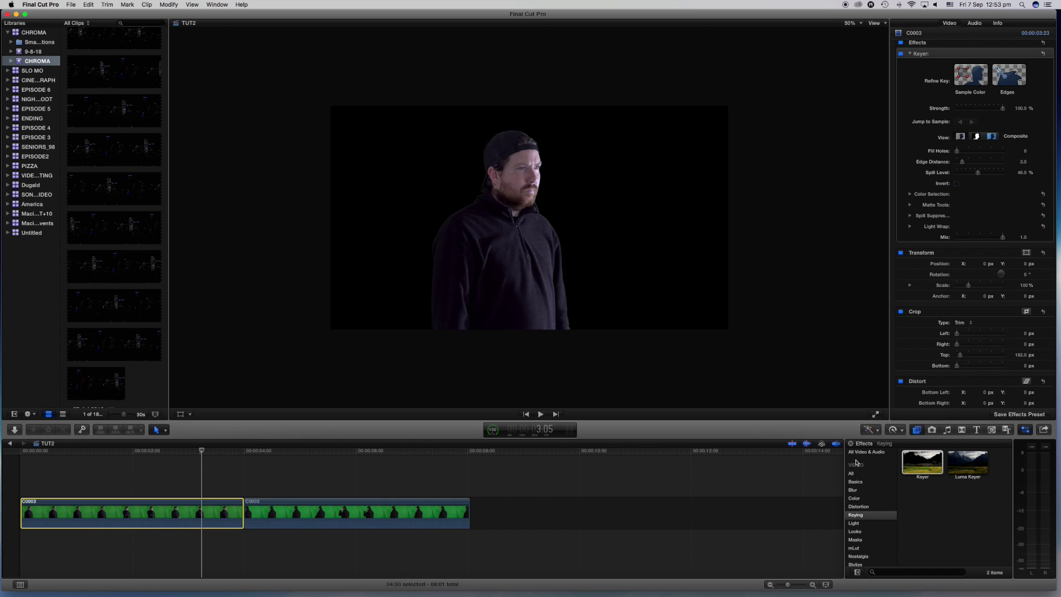
Apply Keyer to the second C0003 clip and crop 82 px off its top.
{"action": "left_click_drag", "start_coordinate": [396, 498], "coordinate": [389, 504]}
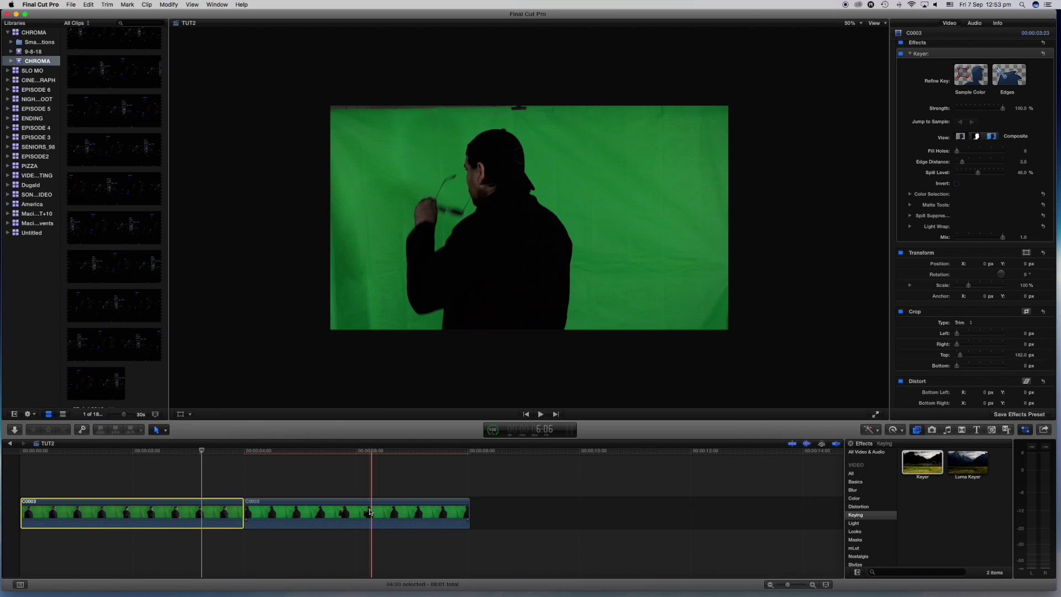
{"action": "left_click", "coordinate": [378, 514]}
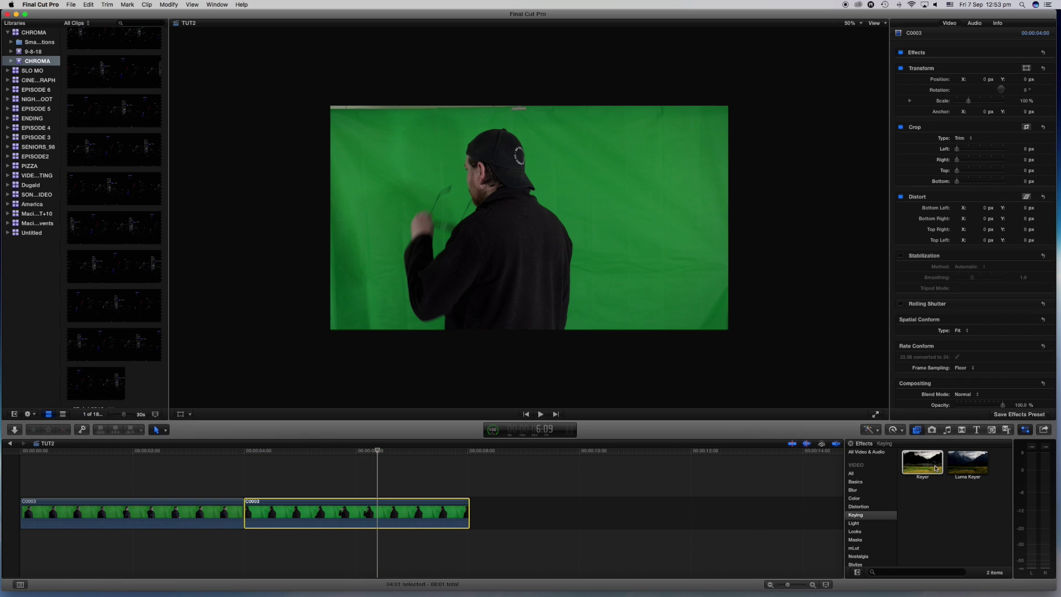
{"action": "left_click_drag", "start_coordinate": [935, 468], "coordinate": [374, 517]}
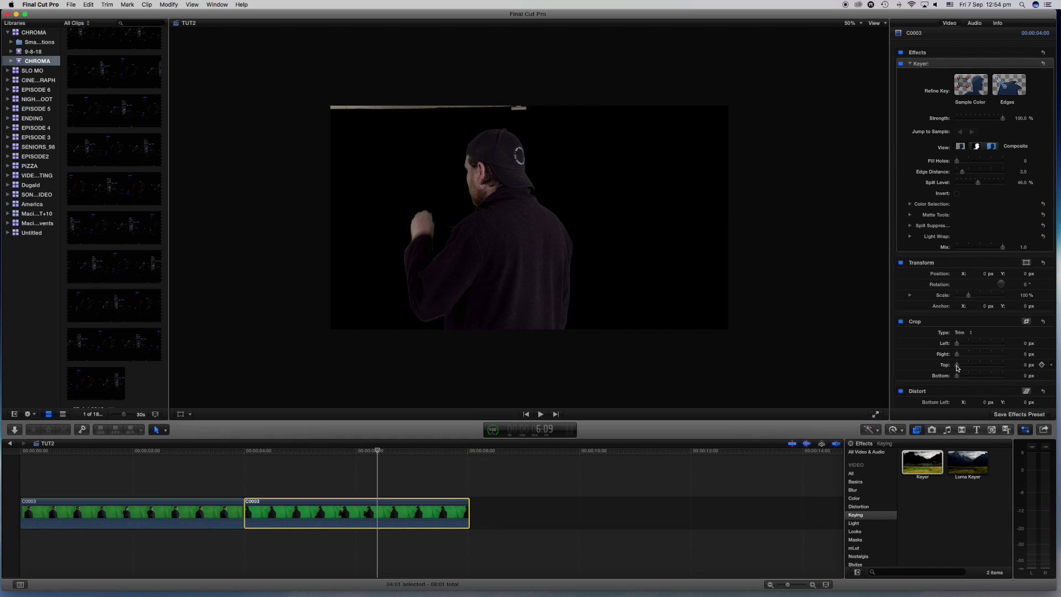
{"action": "left_click_drag", "start_coordinate": [957, 368], "coordinate": [959, 367]}
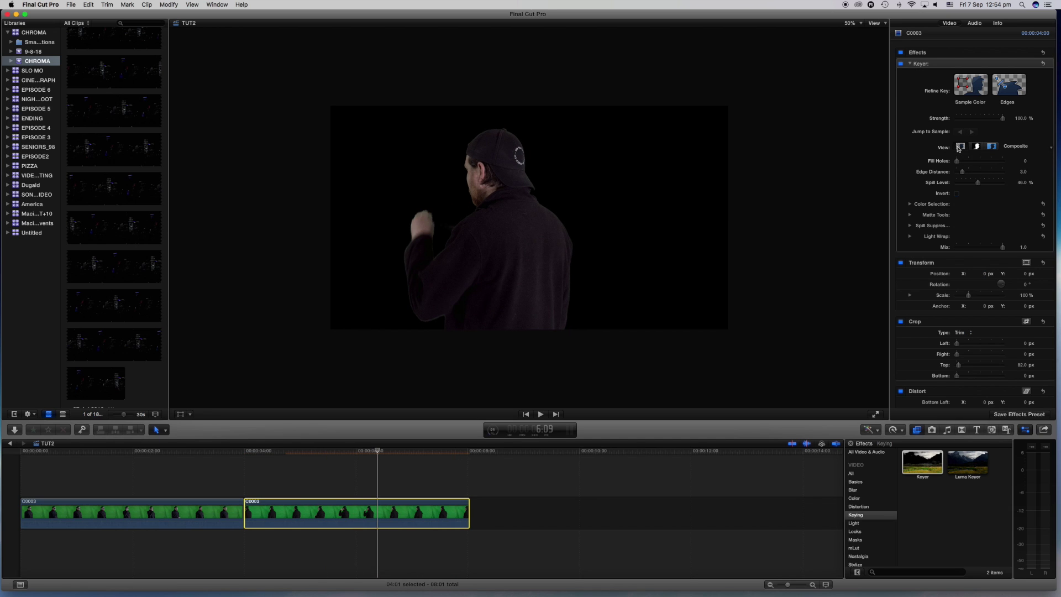
In Matte view, raise the second clip's Fill Holes to 0.54, open Matte Tools, return to Composite.
{"action": "left_click", "coordinate": [976, 147]}
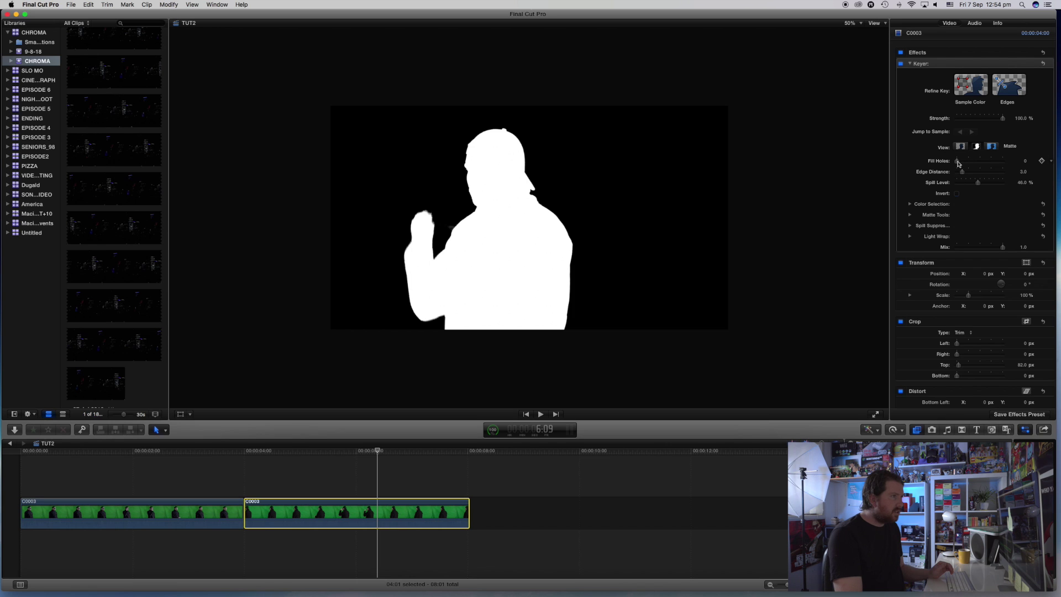
{"action": "left_click_drag", "start_coordinate": [958, 164], "coordinate": [960, 164]}
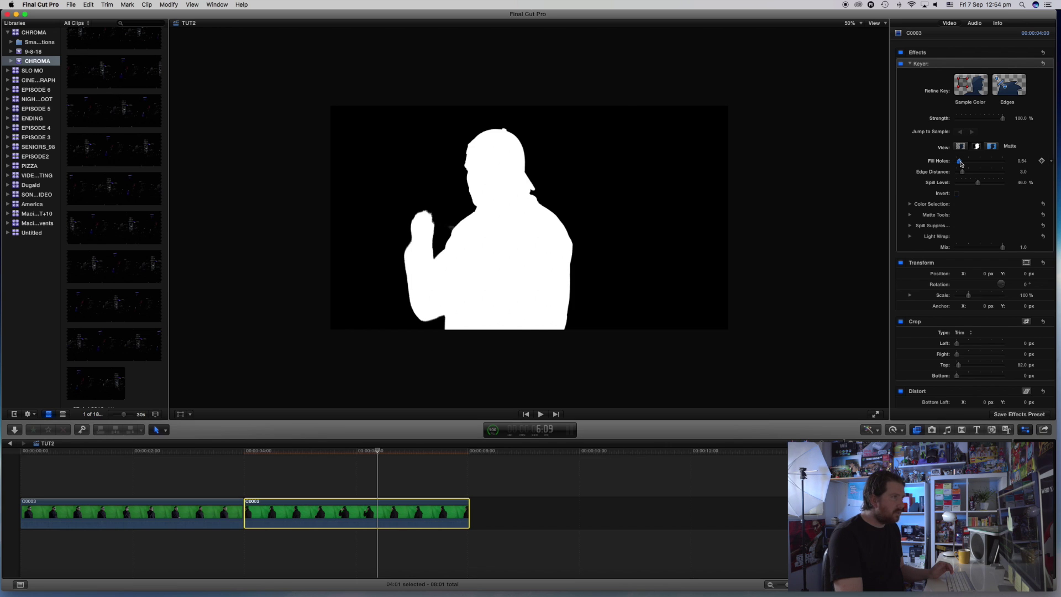
{"action": "left_click", "coordinate": [910, 216]}
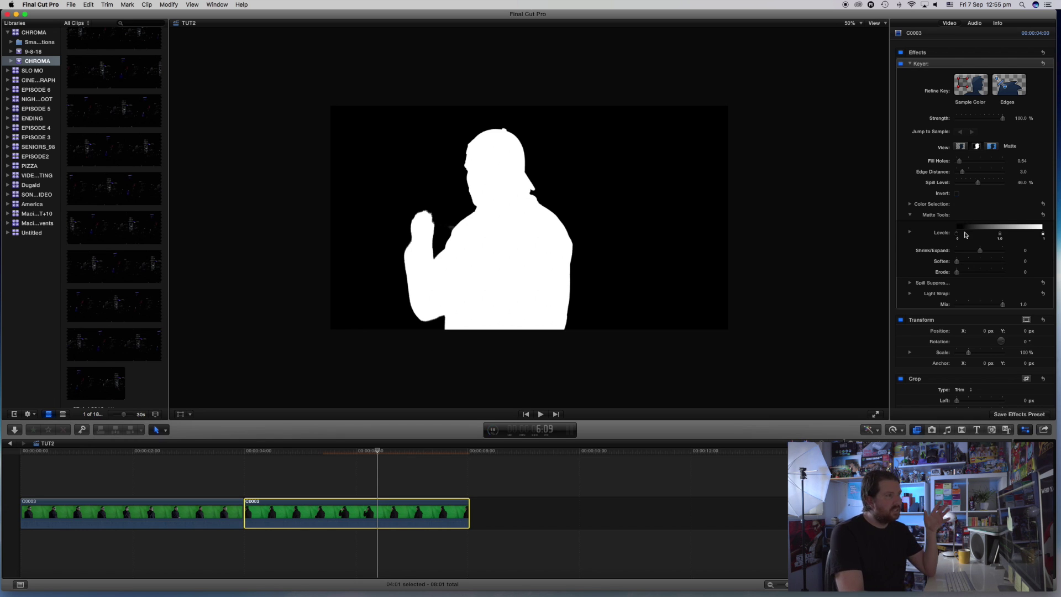
{"action": "left_click", "coordinate": [960, 147]}
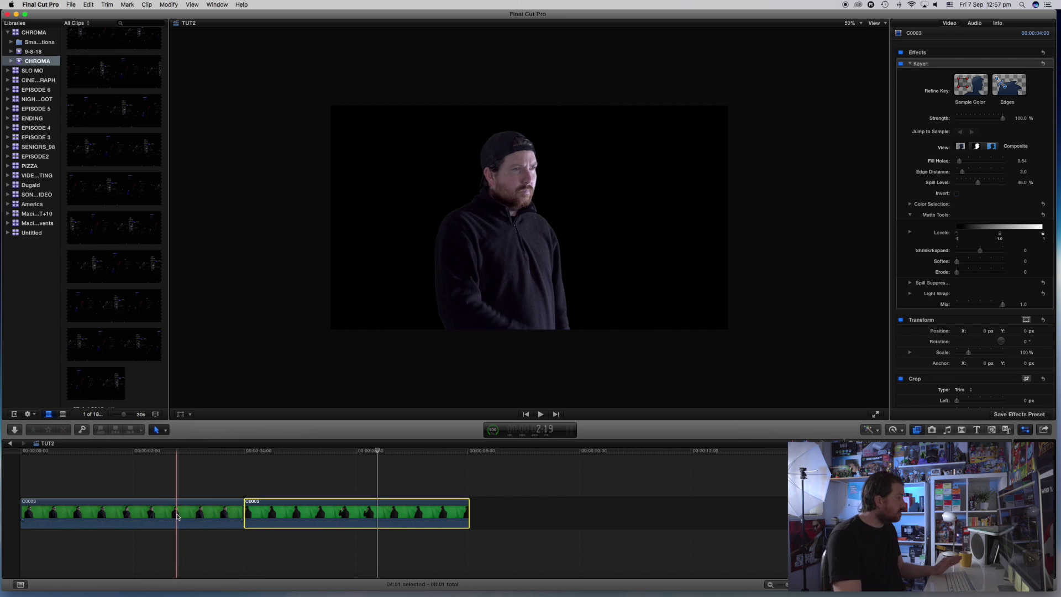
Connect the second C0003 clip above the first, trim it to 4:00, and select it.
{"action": "left_click_drag", "start_coordinate": [288, 515], "coordinate": [65, 478]}
{"action": "left_click_drag", "start_coordinate": [246, 478], "coordinate": [243, 478]}
{"action": "scroll", "coordinate": [226, 490], "scroll_direction": "up", "scroll_amount": 5}
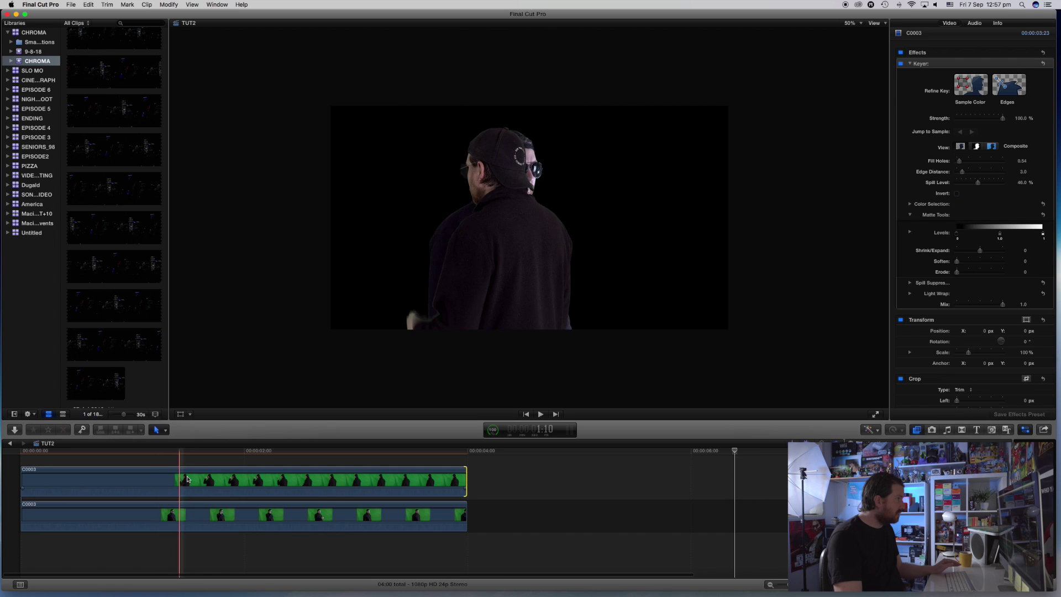
{"action": "key", "text": "shift+super+a"}
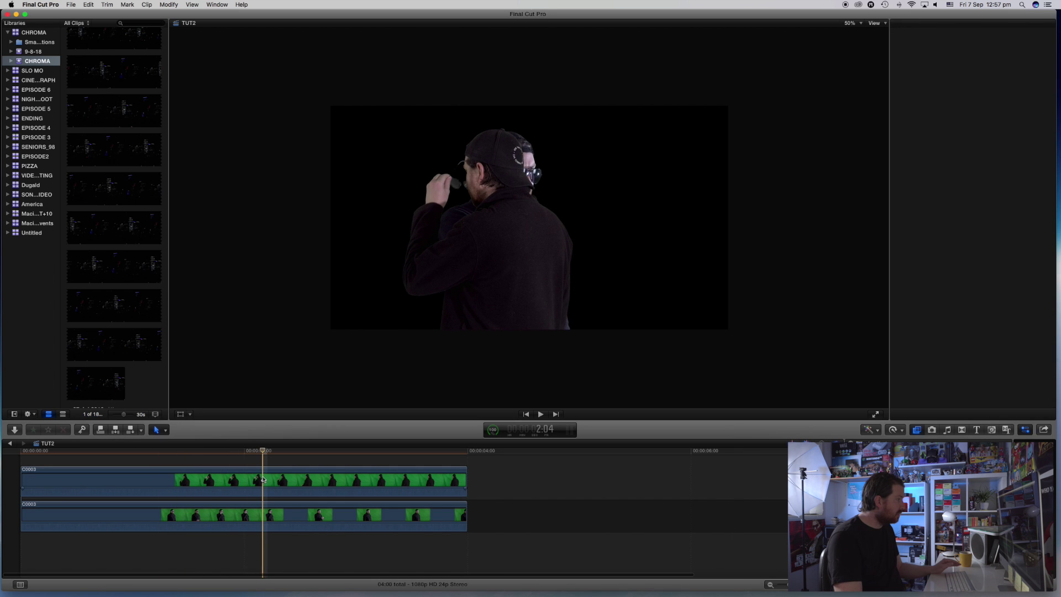
{"action": "left_click", "coordinate": [263, 480]}
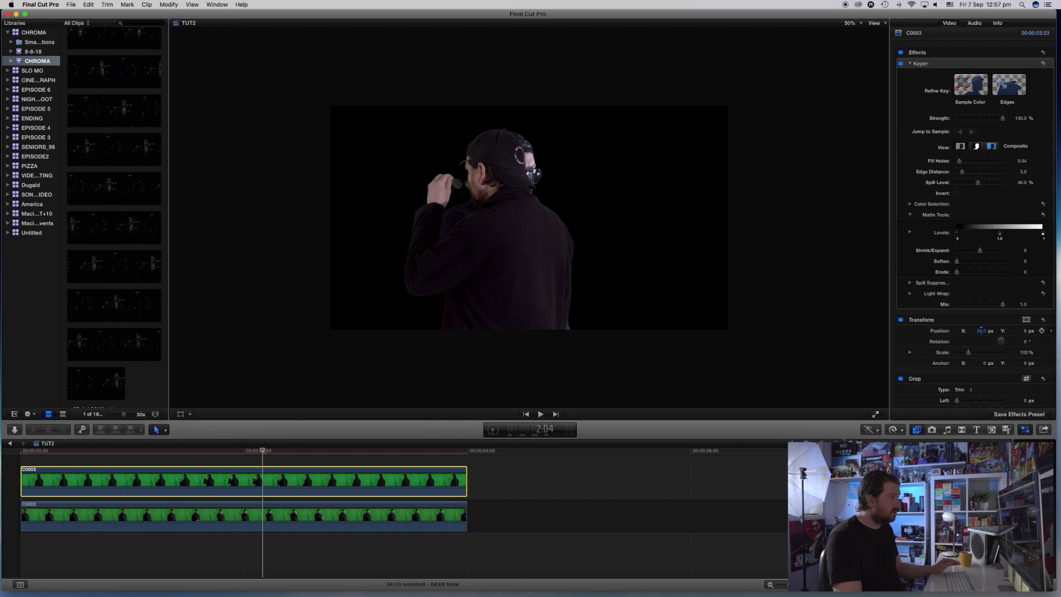
Set the top clip's Position X to 268 px and the lower clip's to about -248 px.
{"action": "left_click_drag", "start_coordinate": [984, 330], "coordinate": [984, 334]}
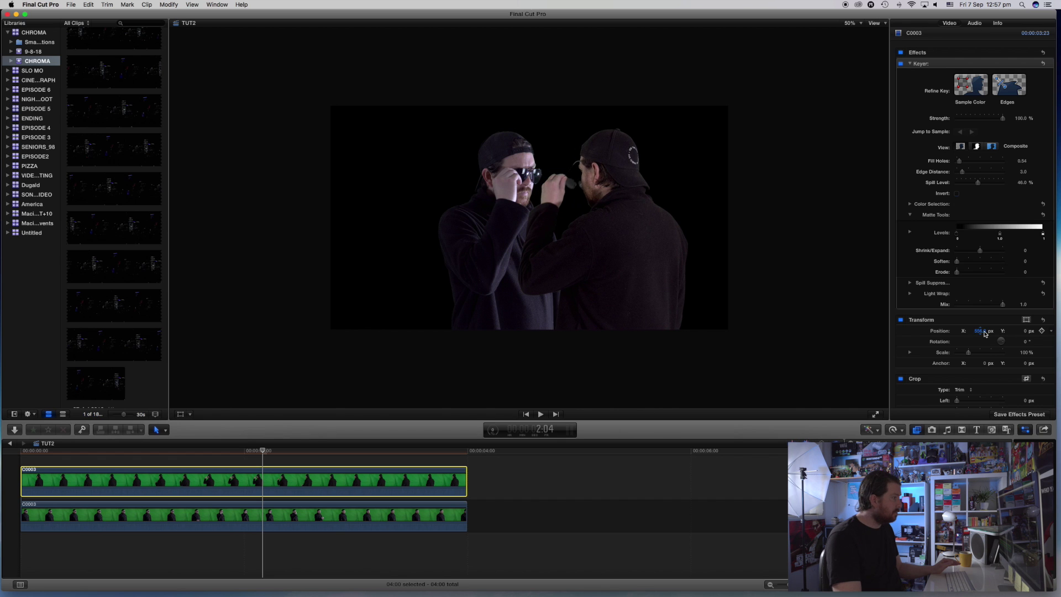
{"action": "left_click_drag", "start_coordinate": [270, 524], "coordinate": [266, 517]}
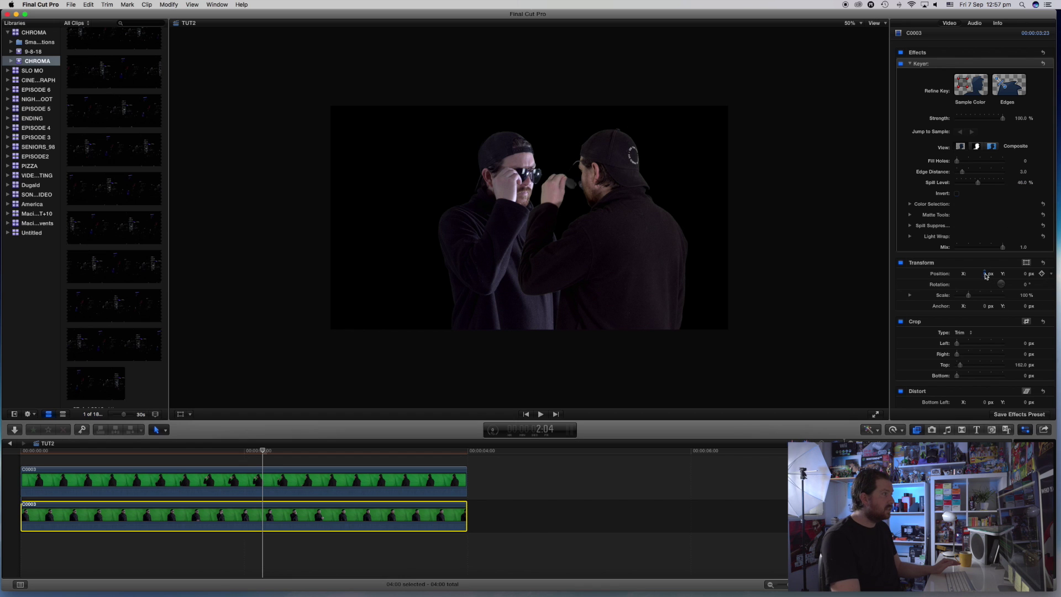
{"action": "left_click_drag", "start_coordinate": [981, 274], "coordinate": [986, 275]}
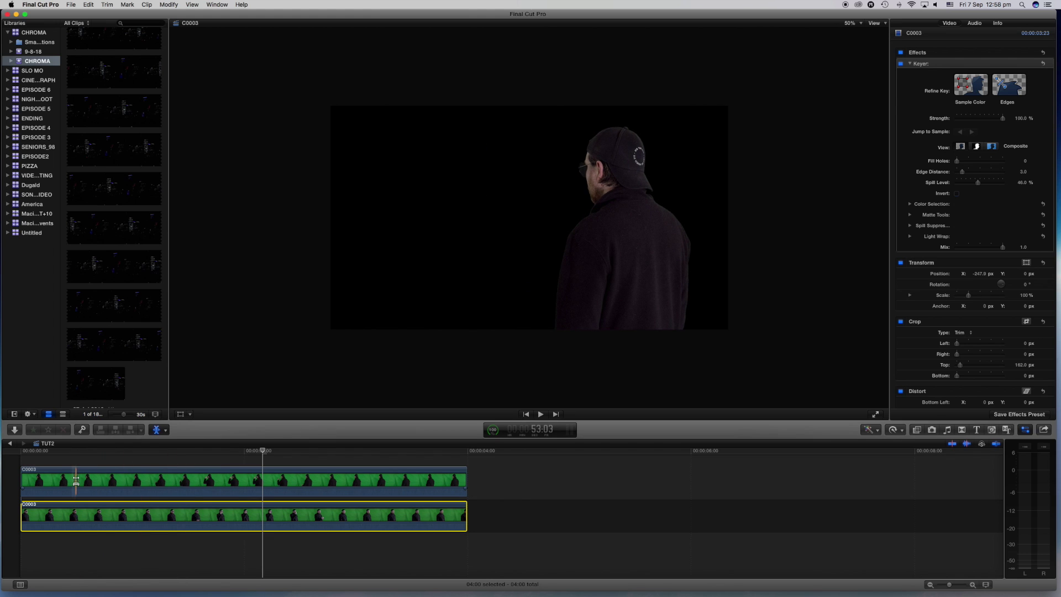
Slip the lower C0003 clip's content so both figures' movements mirror each other.
{"action": "key", "text": "a"}
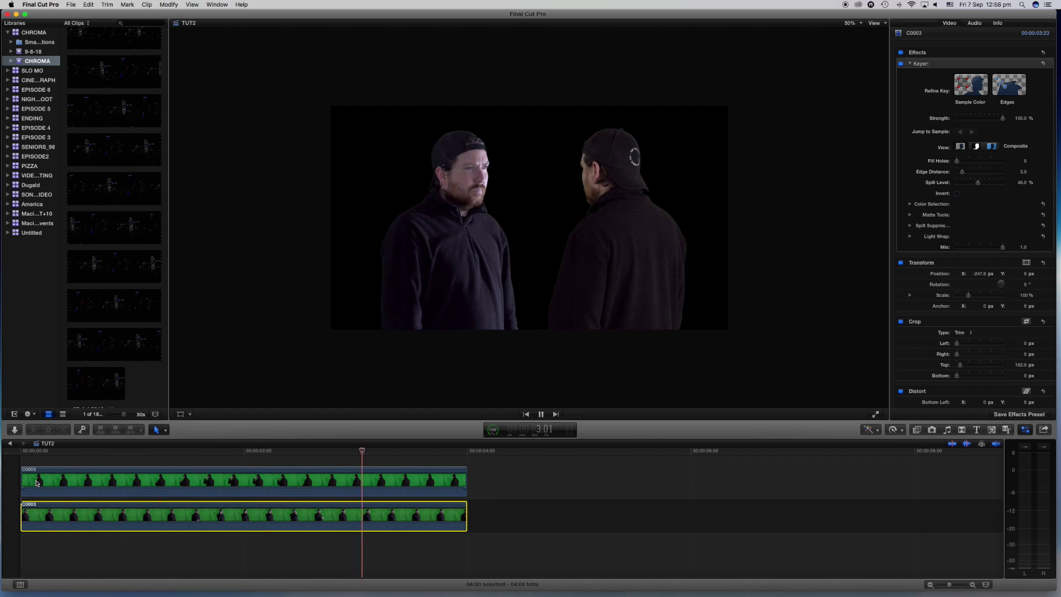
{"action": "key", "text": "space"}
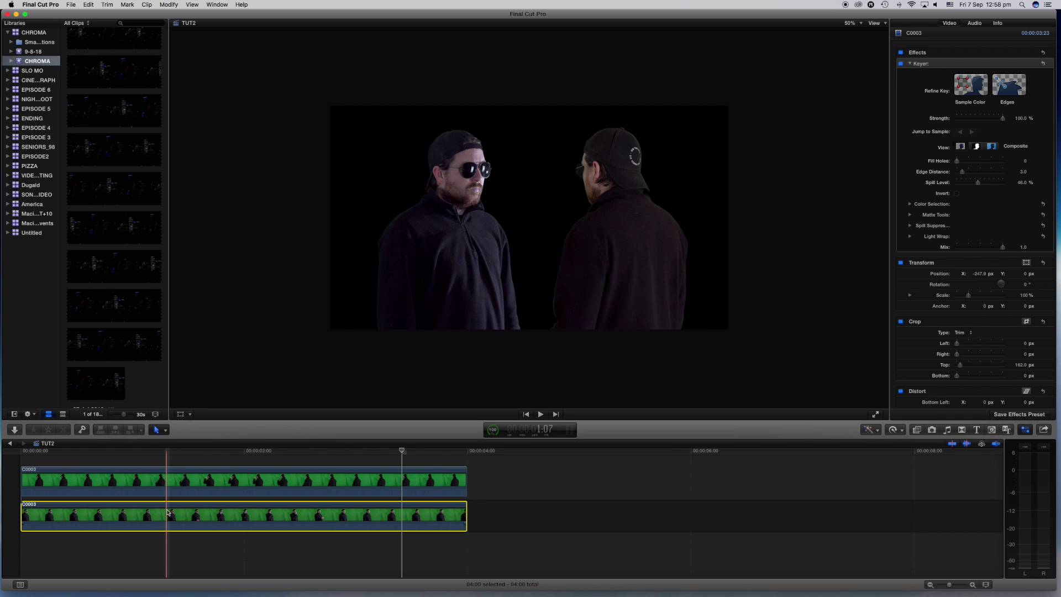
{"action": "mouse_move", "coordinate": [178, 515]}
{"action": "left_mouse_down"}
{"action": "mouse_move", "coordinate": [190, 516]}
{"action": "mouse_move", "coordinate": [171, 516]}
{"action": "left_mouse_up"}
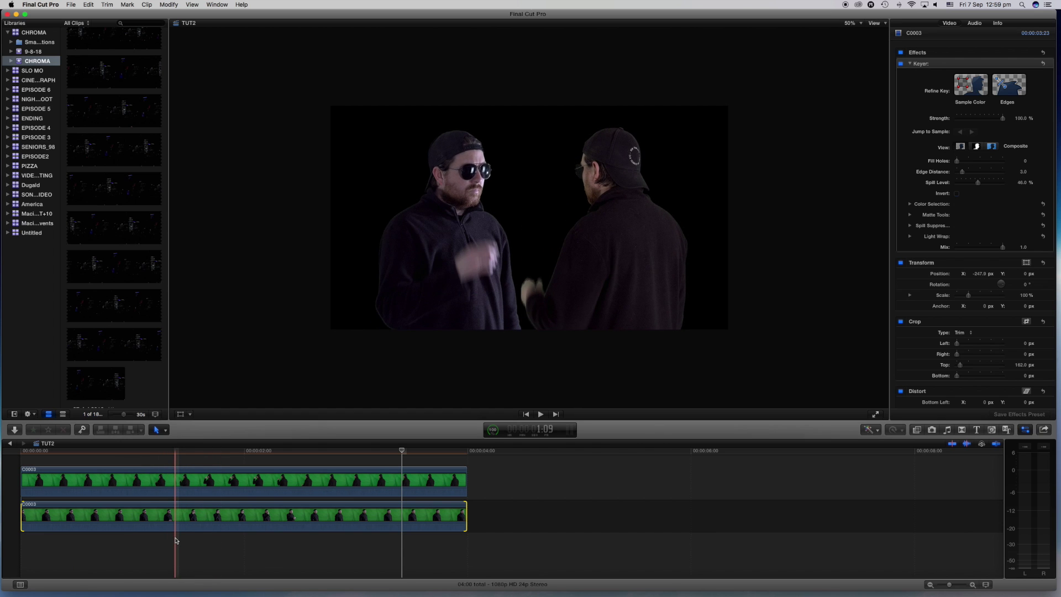
{"action": "key", "text": "t"}
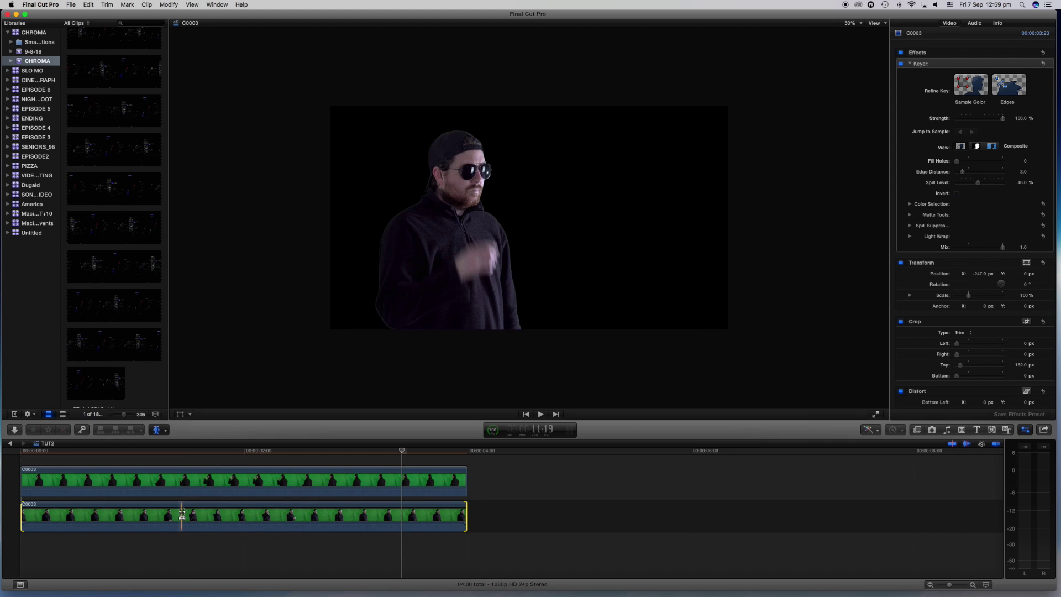
{"action": "mouse_move", "coordinate": [181, 516]}
{"action": "left_mouse_down"}
{"action": "mouse_move", "coordinate": [127, 529]}
{"action": "mouse_move", "coordinate": [191, 530]}
{"action": "left_mouse_up"}
{"action": "key", "text": "a"}
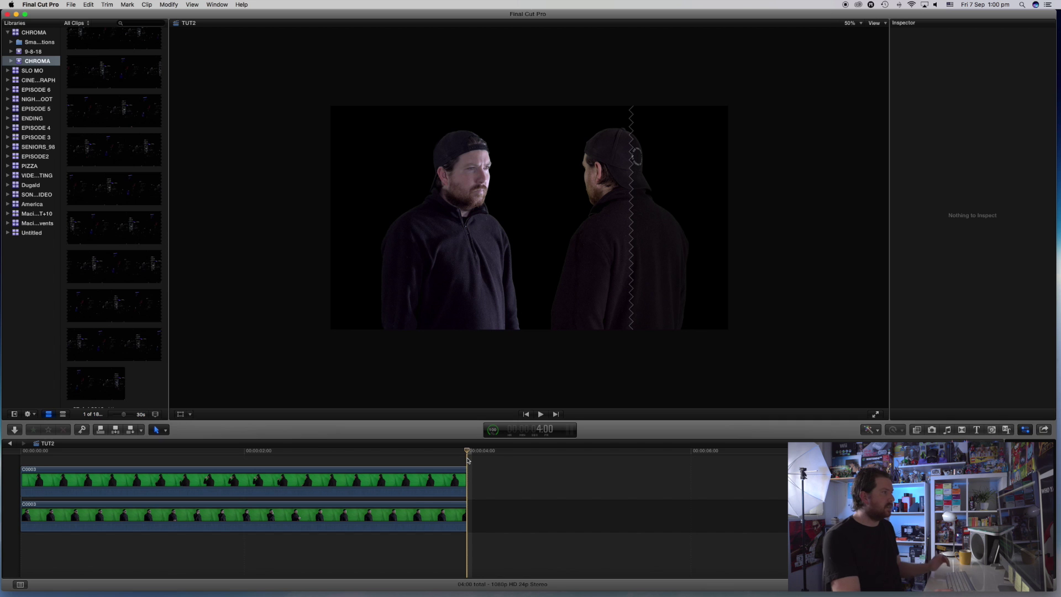
Place apartment1 beneath both keyed men, scaled to 120% and shifted right.
{"action": "scroll", "coordinate": [124, 313], "scroll_direction": "up", "scroll_amount": 8}
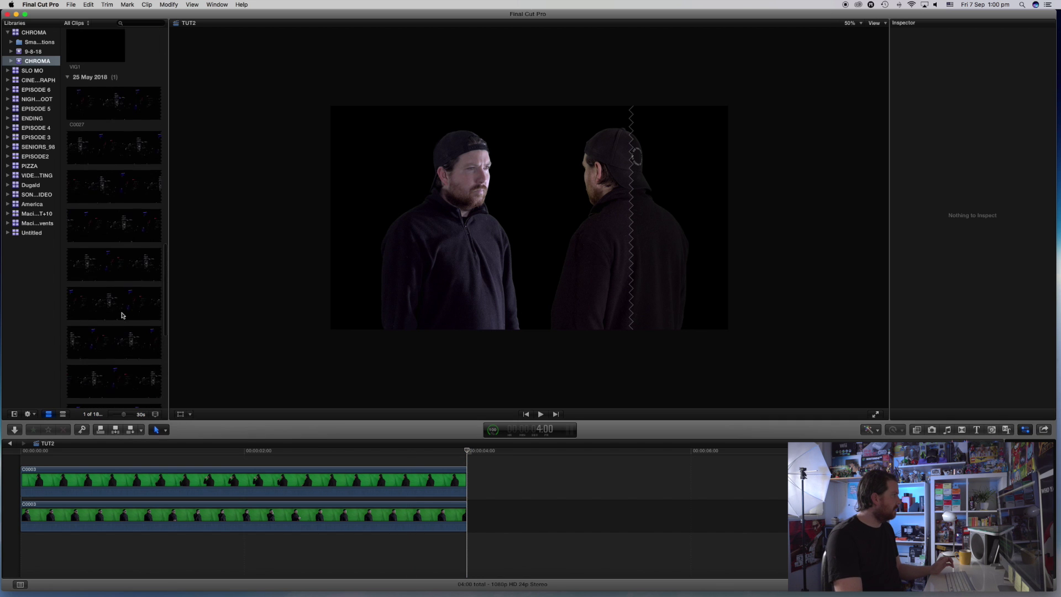
{"action": "scroll", "coordinate": [120, 312], "scroll_direction": "up", "scroll_amount": 10}
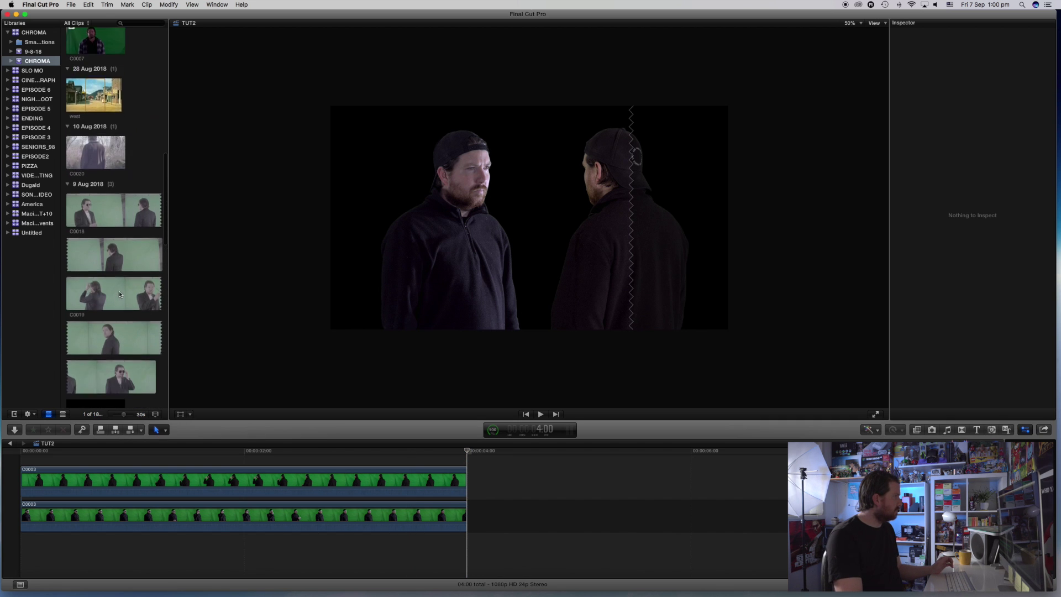
{"action": "scroll", "coordinate": [119, 294], "scroll_direction": "up", "scroll_amount": 6}
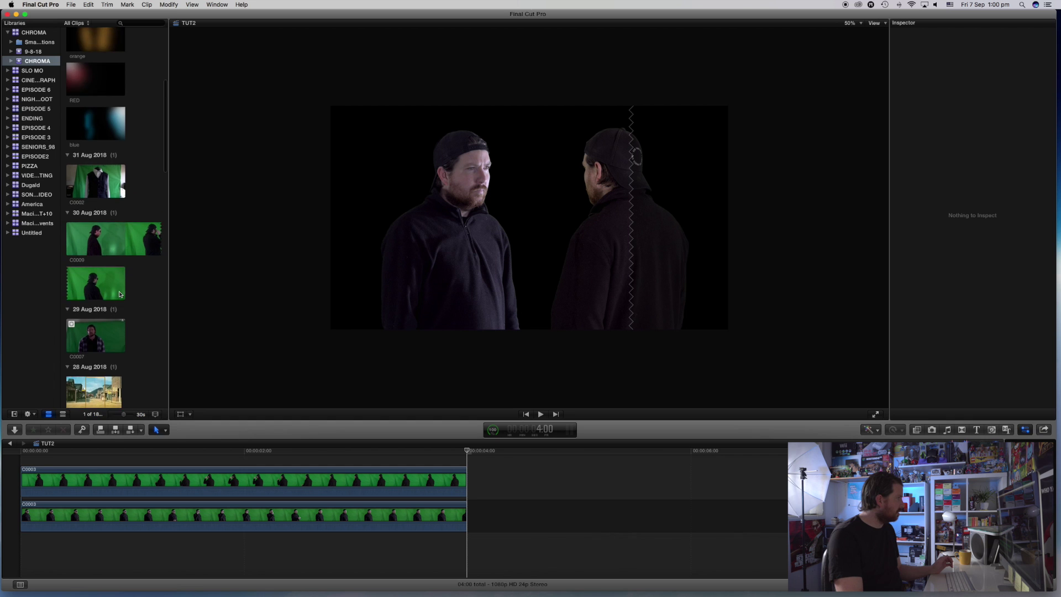
{"action": "scroll", "coordinate": [119, 294], "scroll_direction": "down", "scroll_amount": 3}
{"action": "scroll", "coordinate": [120, 294], "scroll_direction": "down", "scroll_amount": 15}
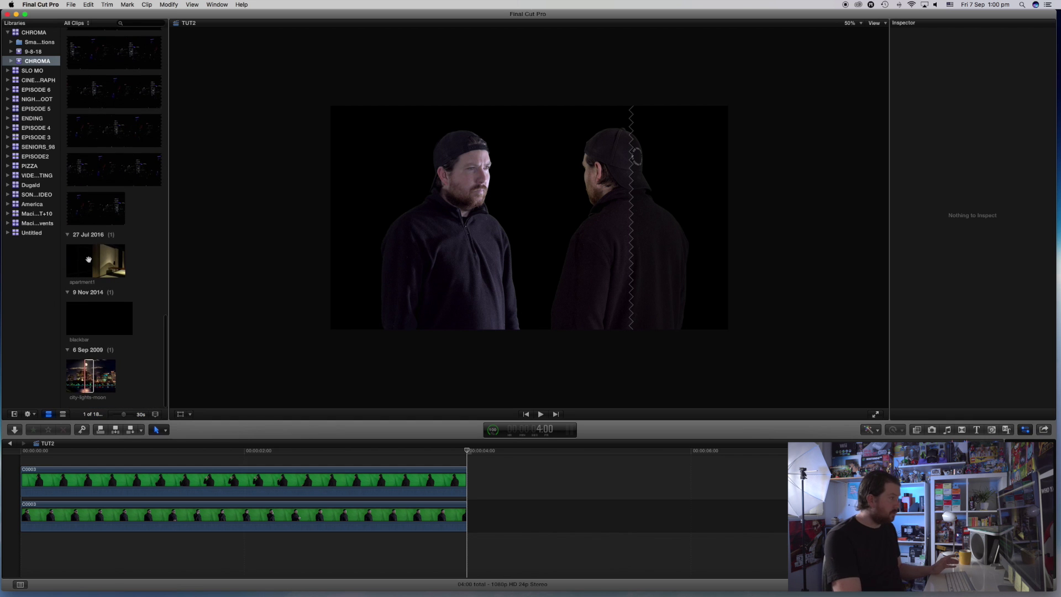
{"action": "left_click", "coordinate": [88, 260]}
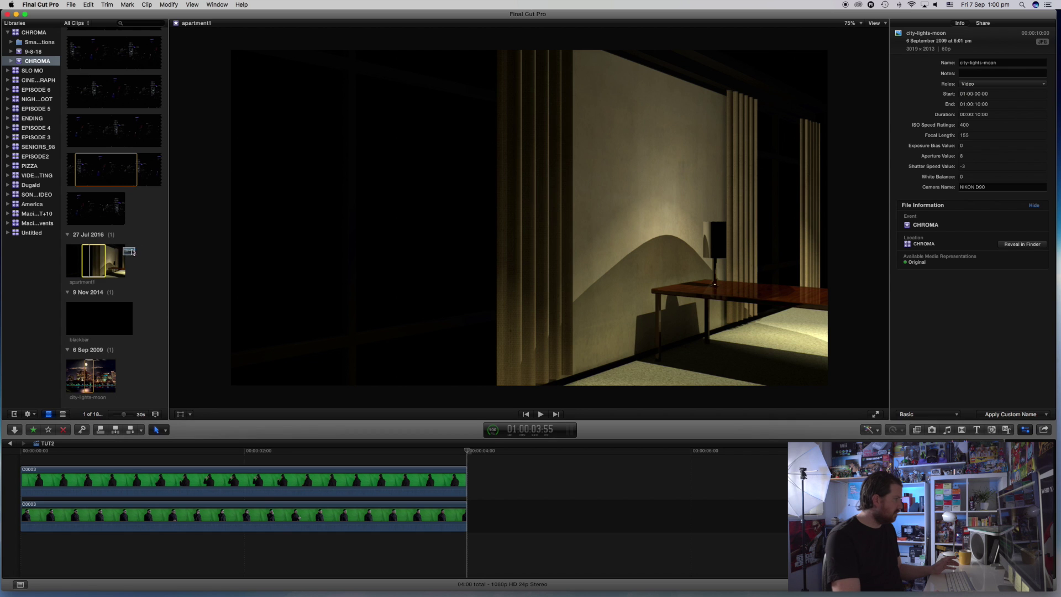
{"action": "left_click_drag", "start_coordinate": [132, 251], "coordinate": [26, 550]}
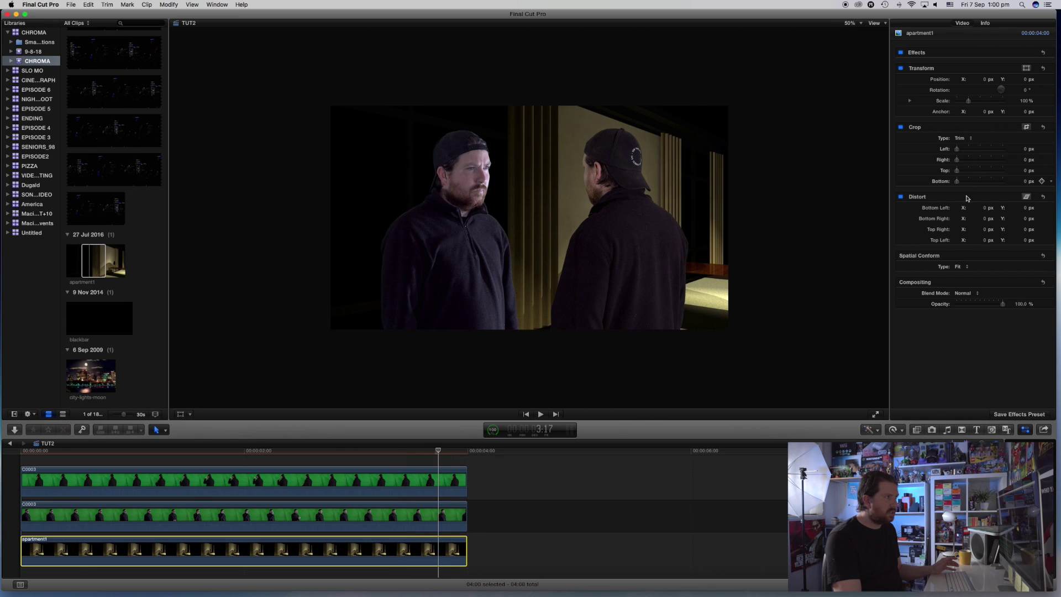
{"action": "left_click_drag", "start_coordinate": [970, 102], "coordinate": [974, 103]}
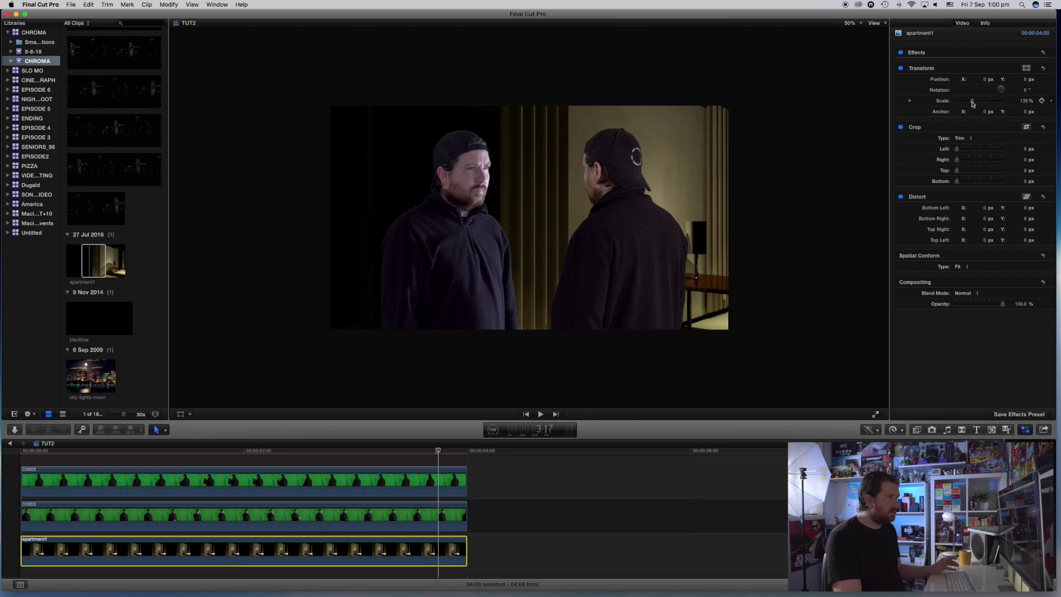
{"action": "left_click_drag", "start_coordinate": [981, 78], "coordinate": [966, 97]}
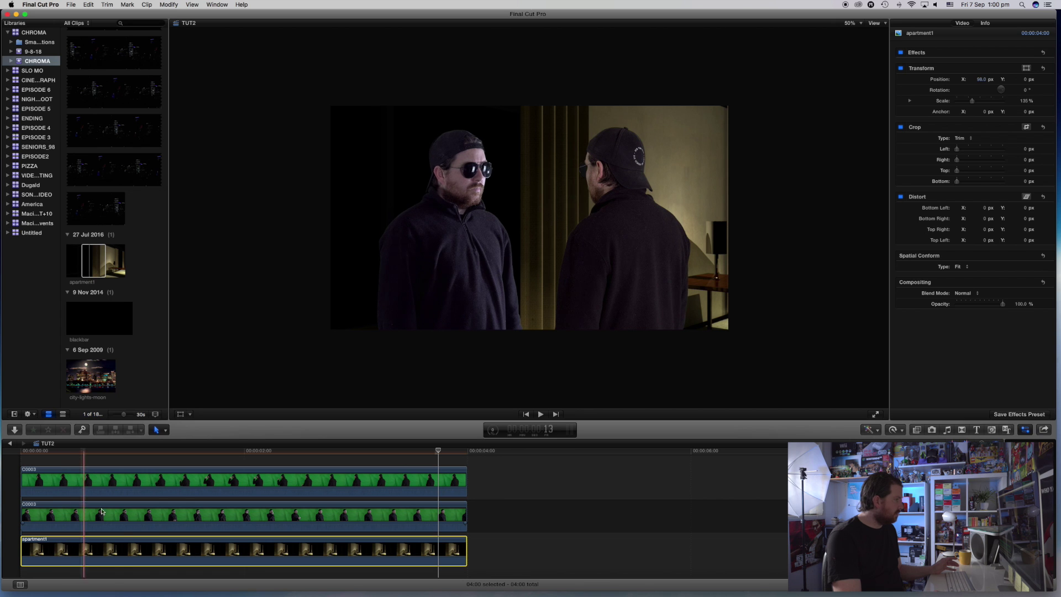
Set the lower C0003 clip's opacity to 20%, then select the top keyed clip.
{"action": "left_click", "coordinate": [415, 516]}
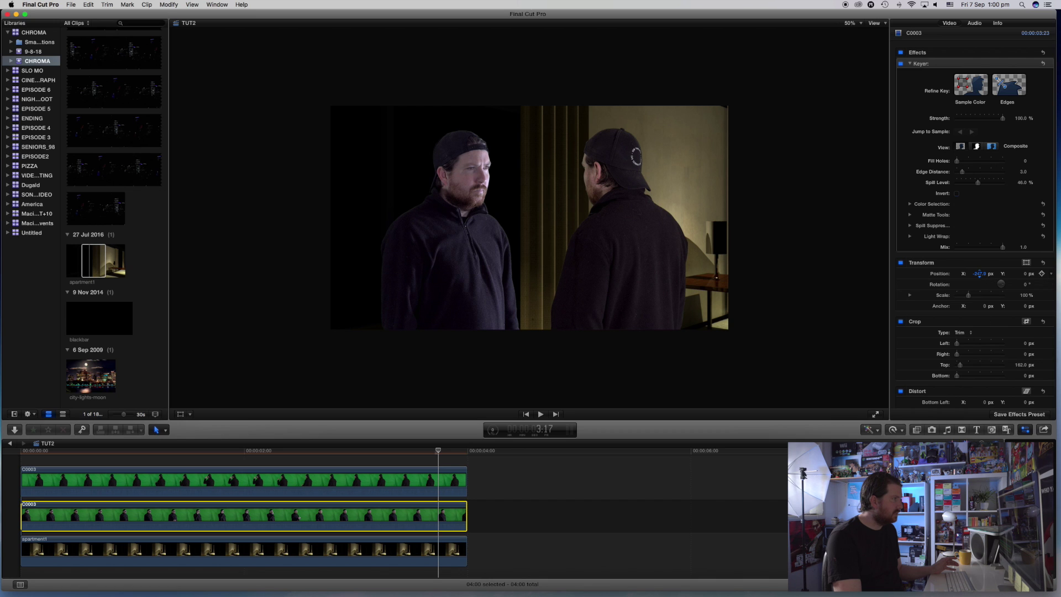
{"action": "left_click_drag", "start_coordinate": [979, 275], "coordinate": [979, 274]}
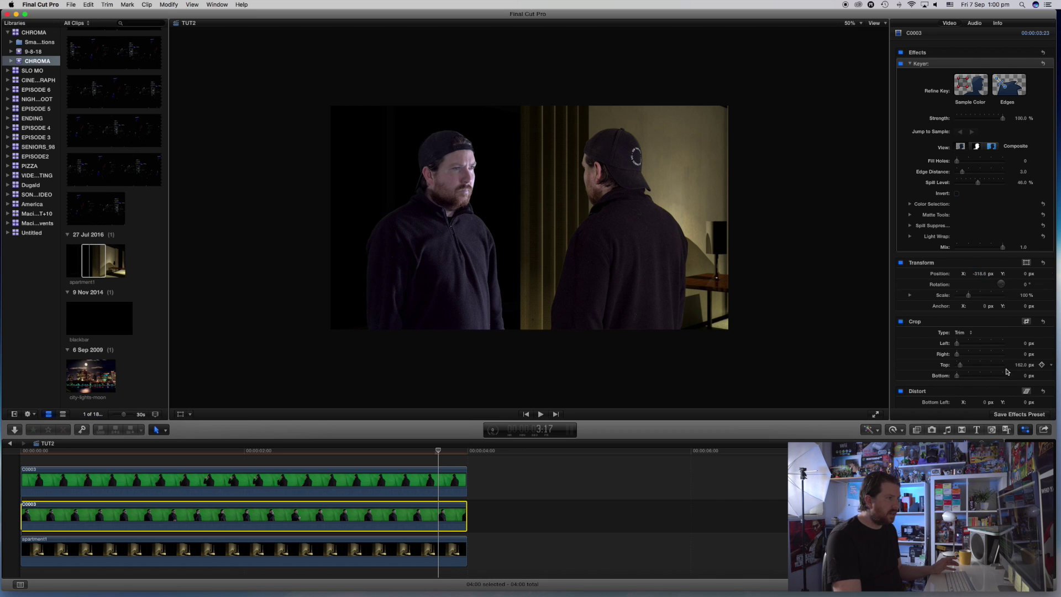
{"action": "scroll", "coordinate": [1007, 372], "scroll_direction": "down", "scroll_amount": 8}
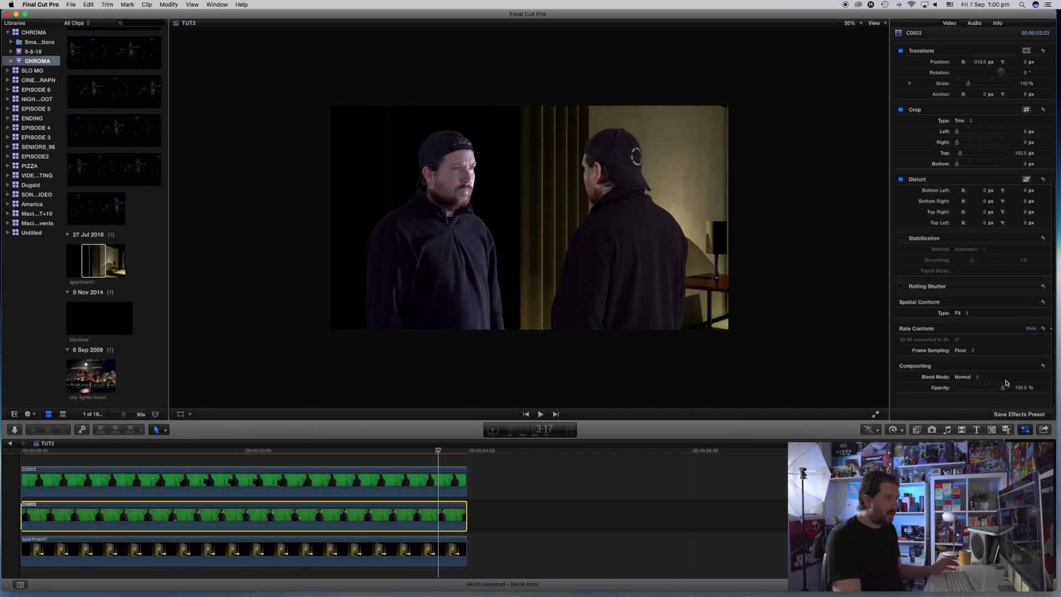
{"action": "left_click", "coordinate": [1021, 398]}
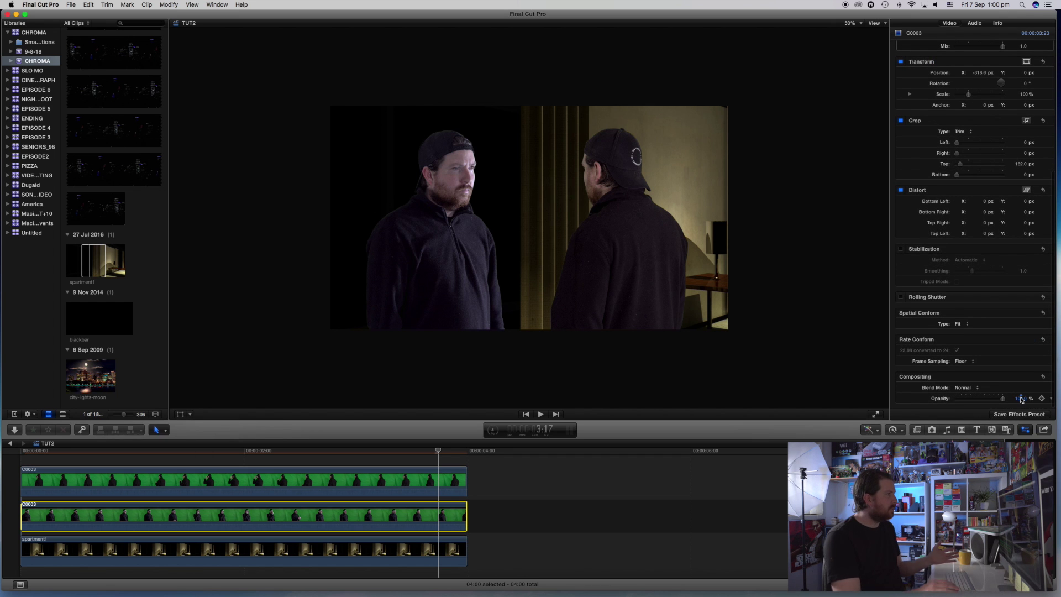
{"action": "left_click", "coordinate": [1021, 399]}
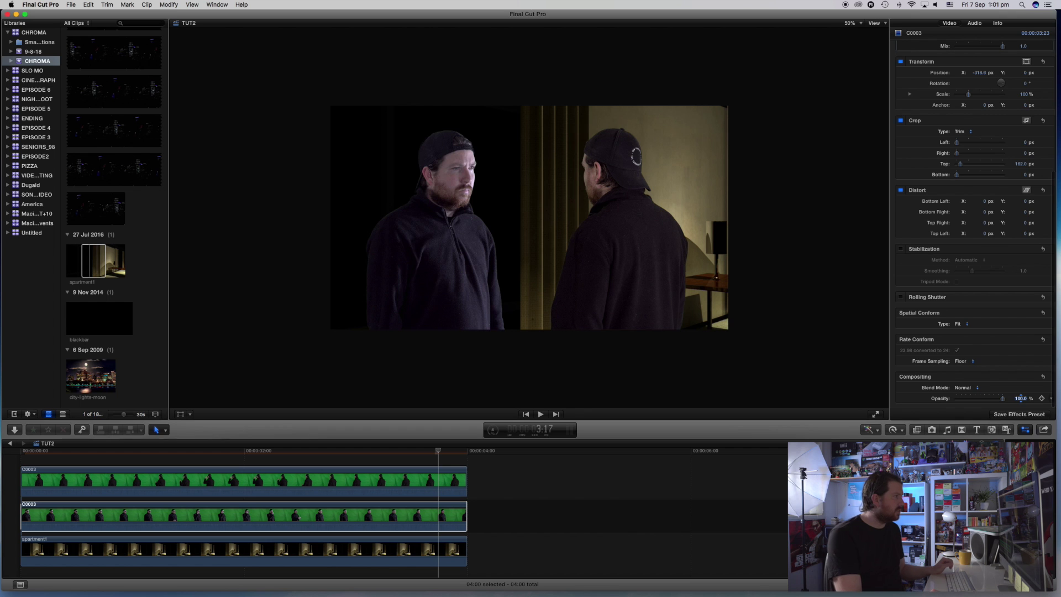
{"action": "type", "text": "20"}
{"action": "key", "text": "Return"}
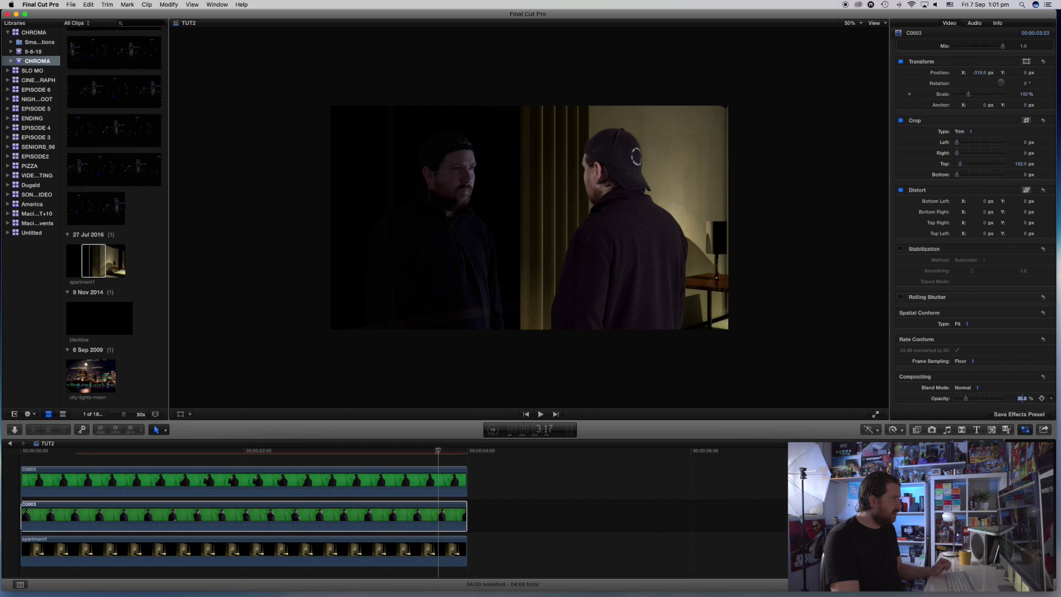
{"action": "left_click", "coordinate": [371, 482]}
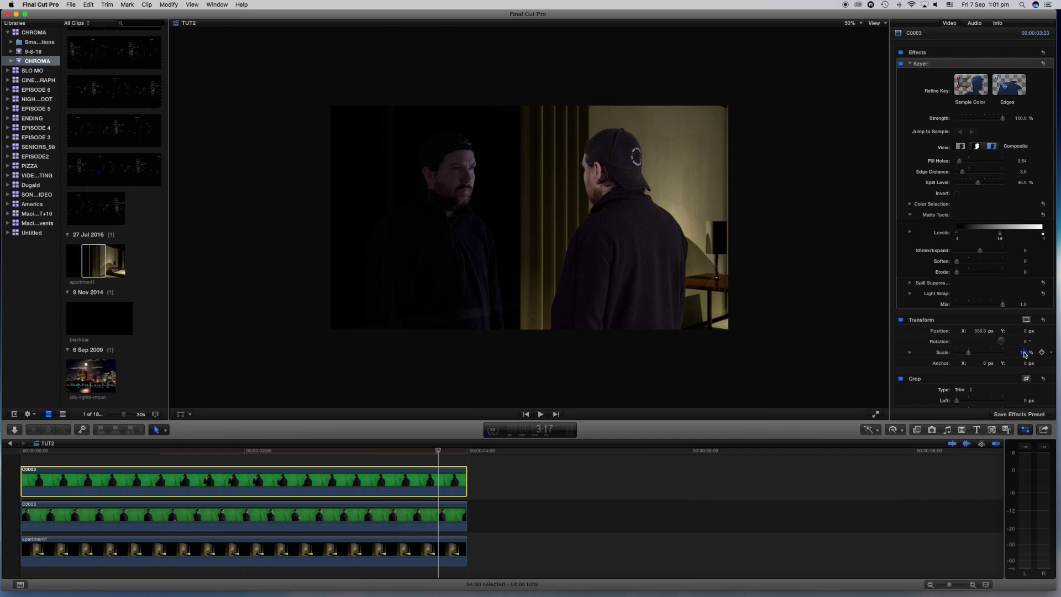
Enlarge the top keyed man to 115% and shift him right to X 610.
{"action": "left_click_drag", "start_coordinate": [1024, 352], "coordinate": [1028, 349]}
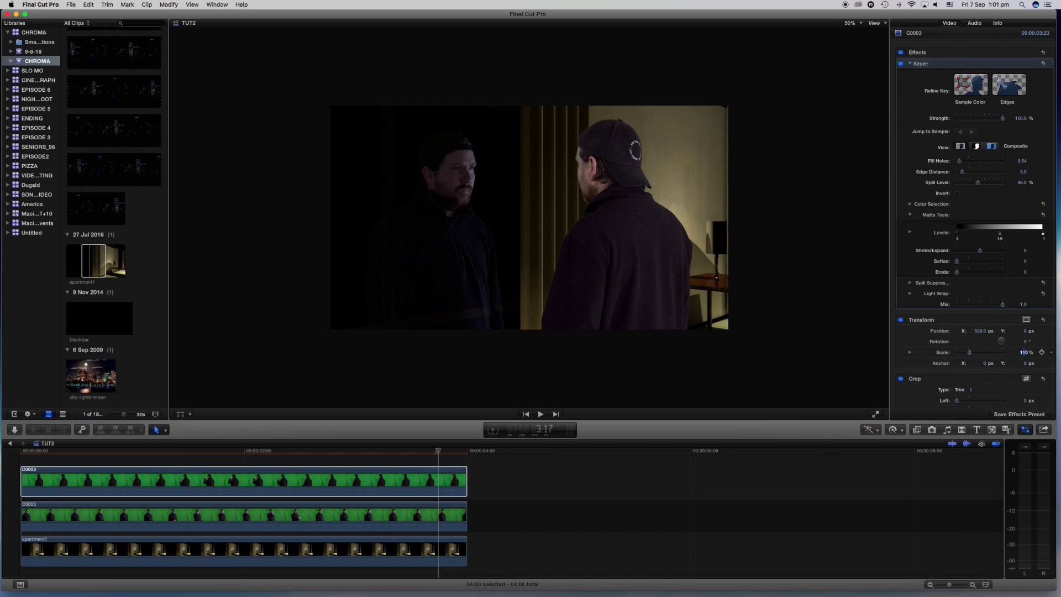
{"action": "left_click", "coordinate": [1025, 353]}
{"action": "type", "text": "5"}
{"action": "key", "text": "Return"}
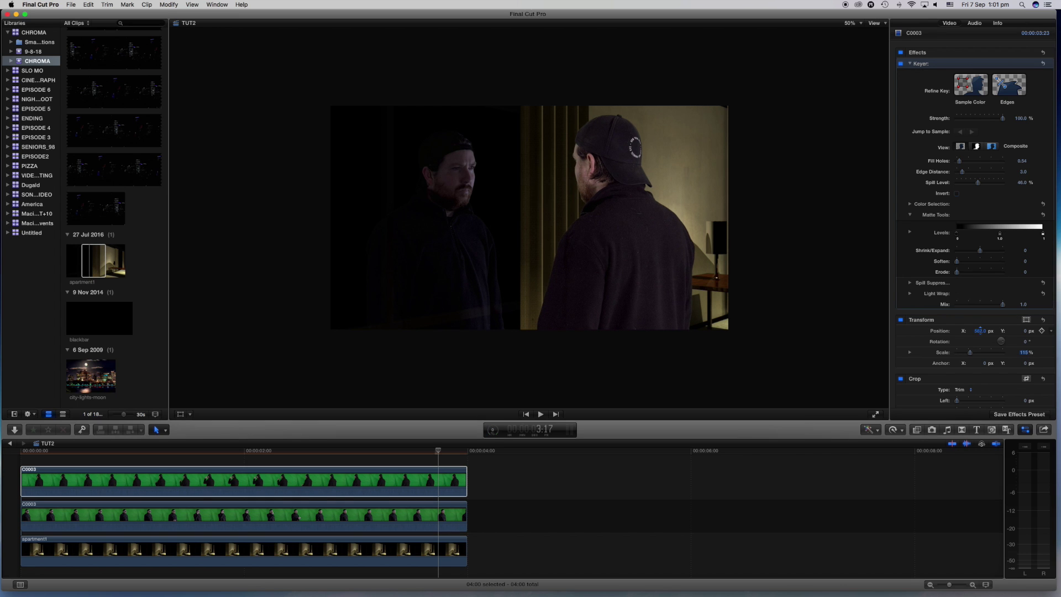
{"action": "left_click_drag", "start_coordinate": [979, 331], "coordinate": [981, 330]}
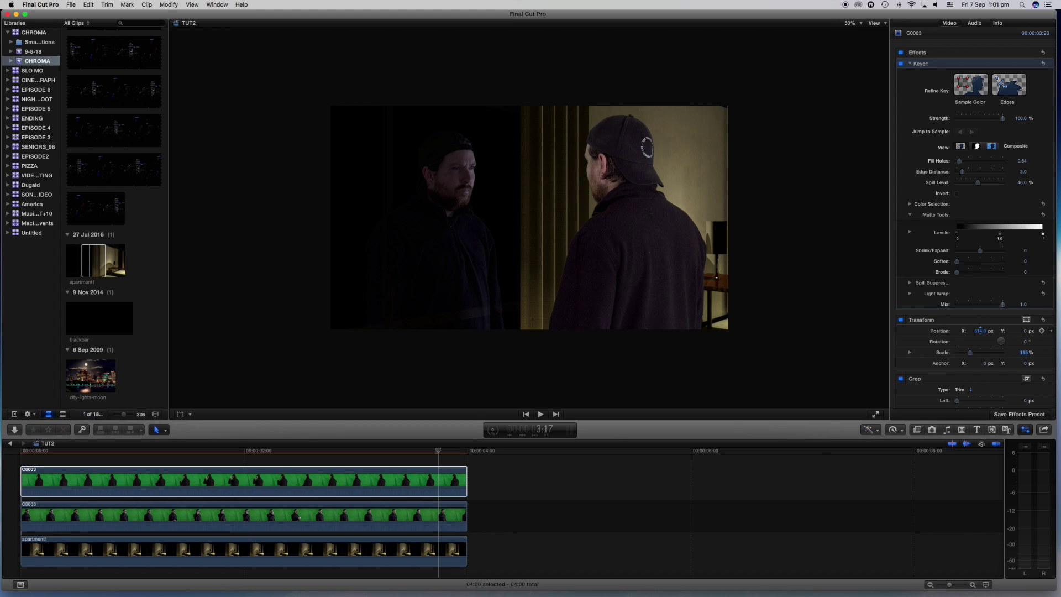
{"action": "left_click_drag", "start_coordinate": [980, 331], "coordinate": [979, 331]}
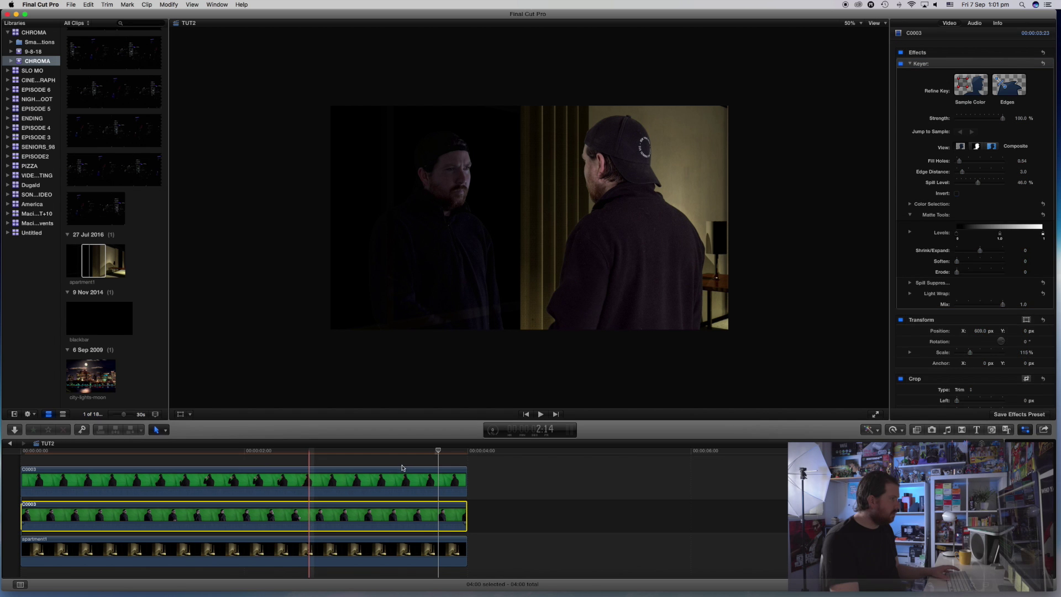
Shrink the reflection clip to 95%, moving it to Y -44.5 and X -344.7 px.
{"action": "left_click", "coordinate": [310, 515]}
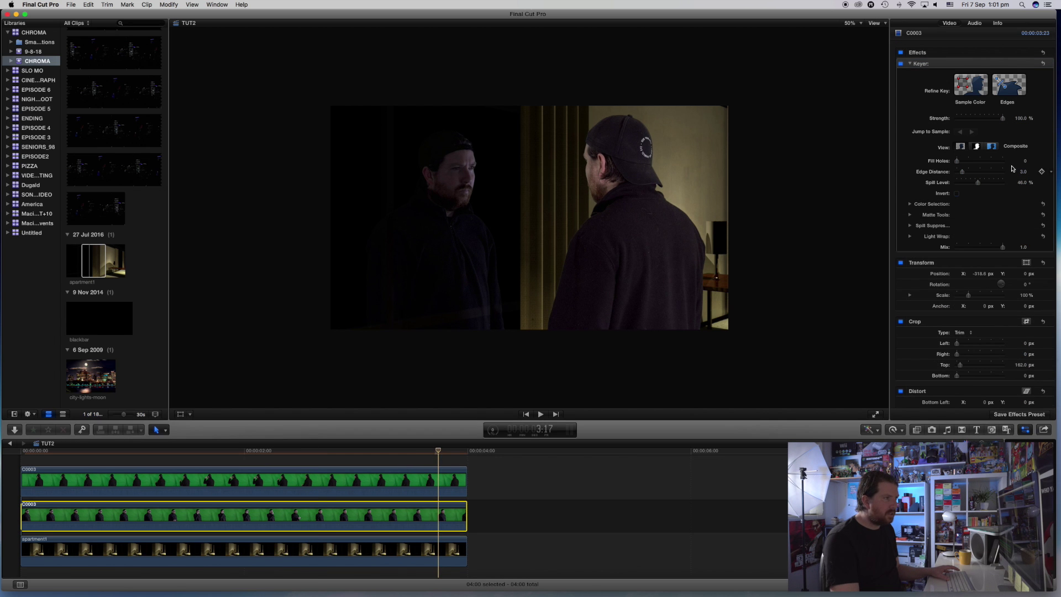
{"action": "left_click", "coordinate": [1025, 296]}
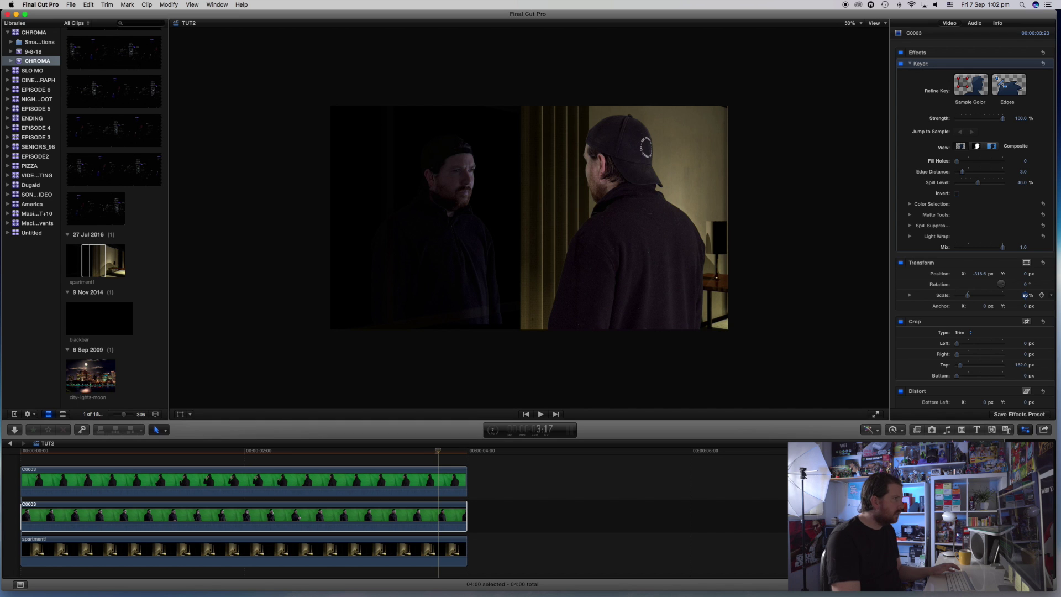
{"action": "left_click", "coordinate": [414, 480]}
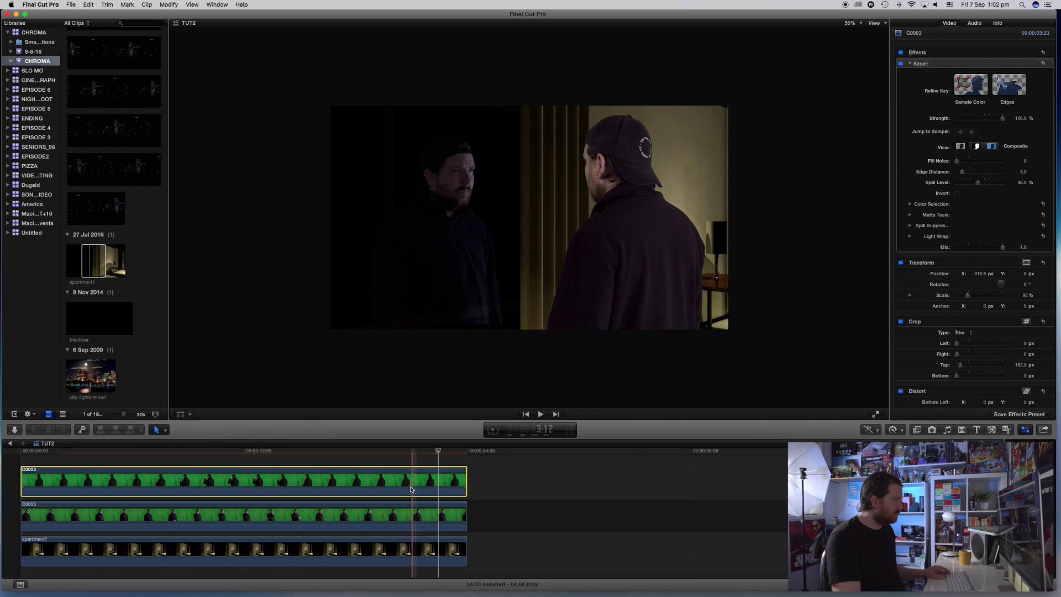
{"action": "left_click", "coordinate": [409, 514]}
{"action": "left_click", "coordinate": [409, 481], "text": "super"}
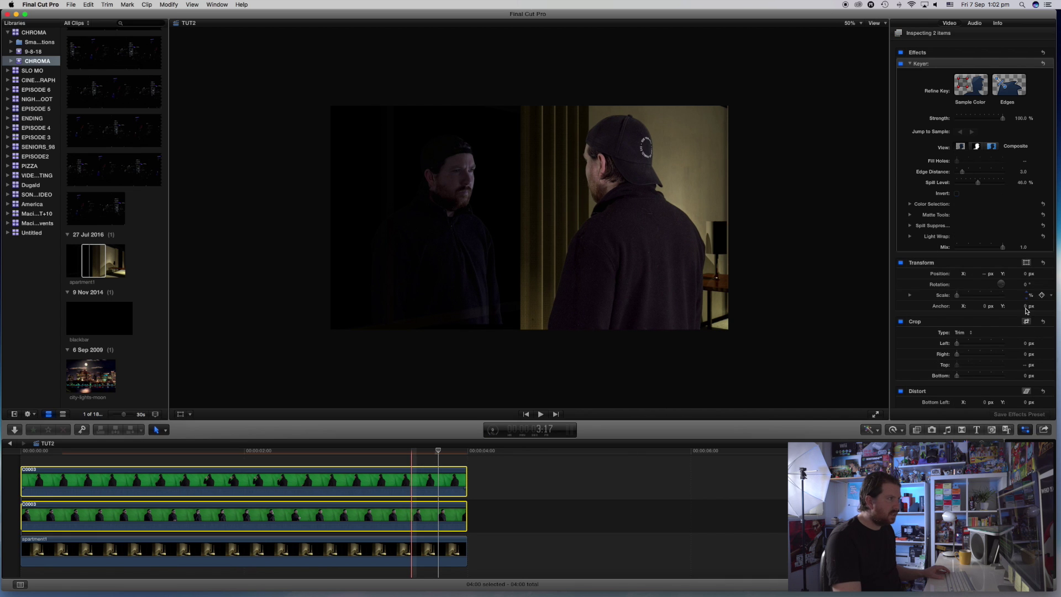
{"action": "left_click_drag", "start_coordinate": [1021, 274], "coordinate": [1021, 276]}
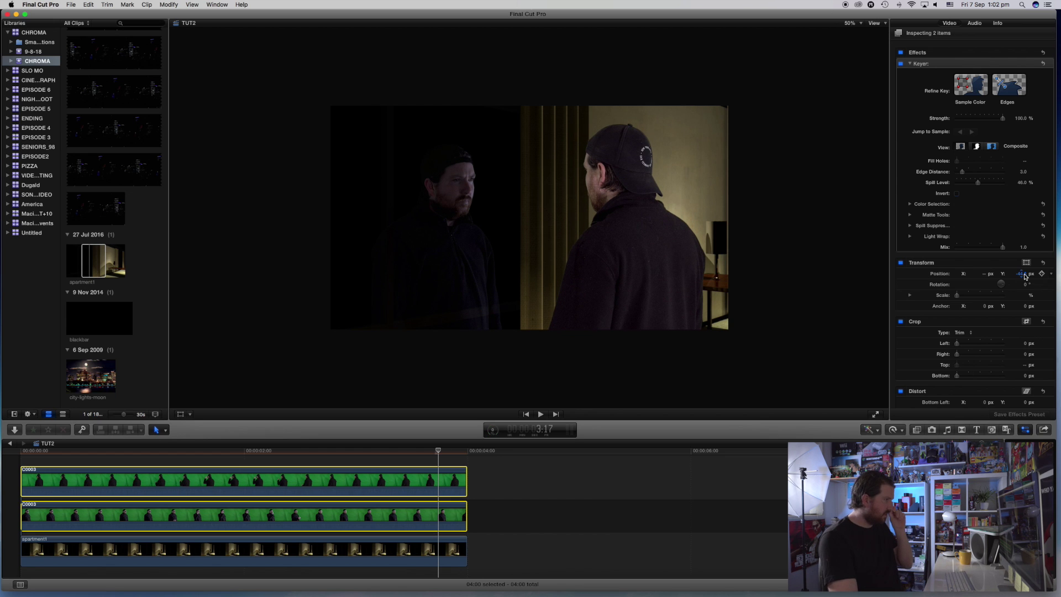
{"action": "left_click", "coordinate": [481, 476]}
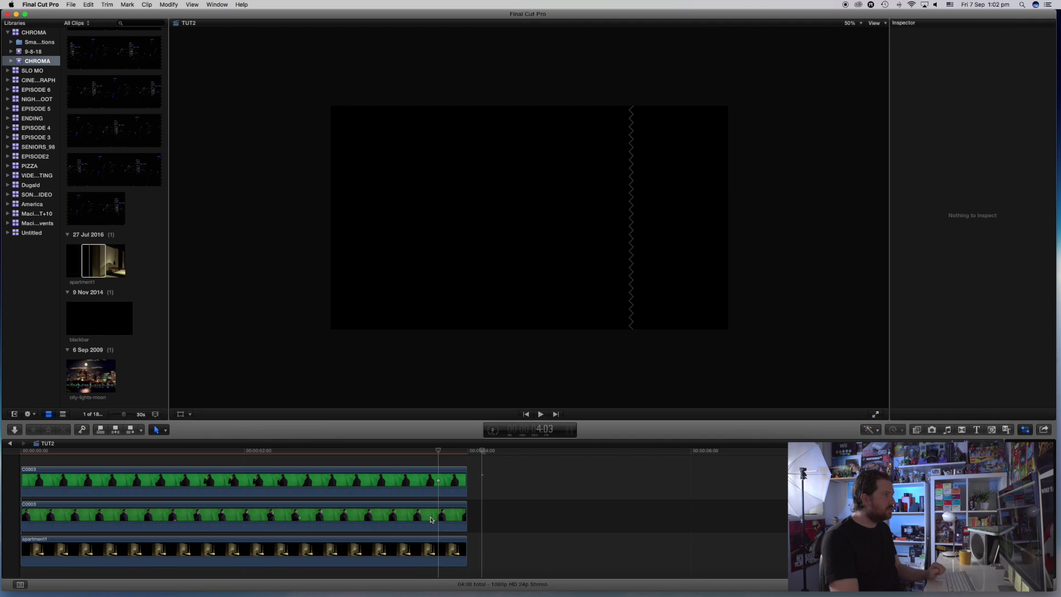
{"action": "left_click", "coordinate": [432, 519]}
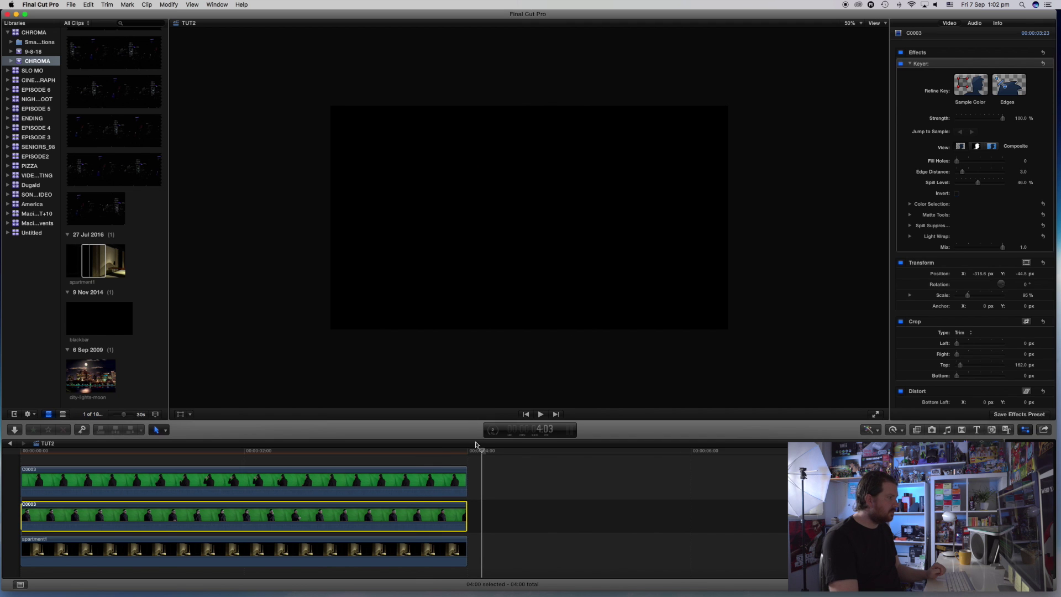
{"action": "key", "text": "shift+Left"}
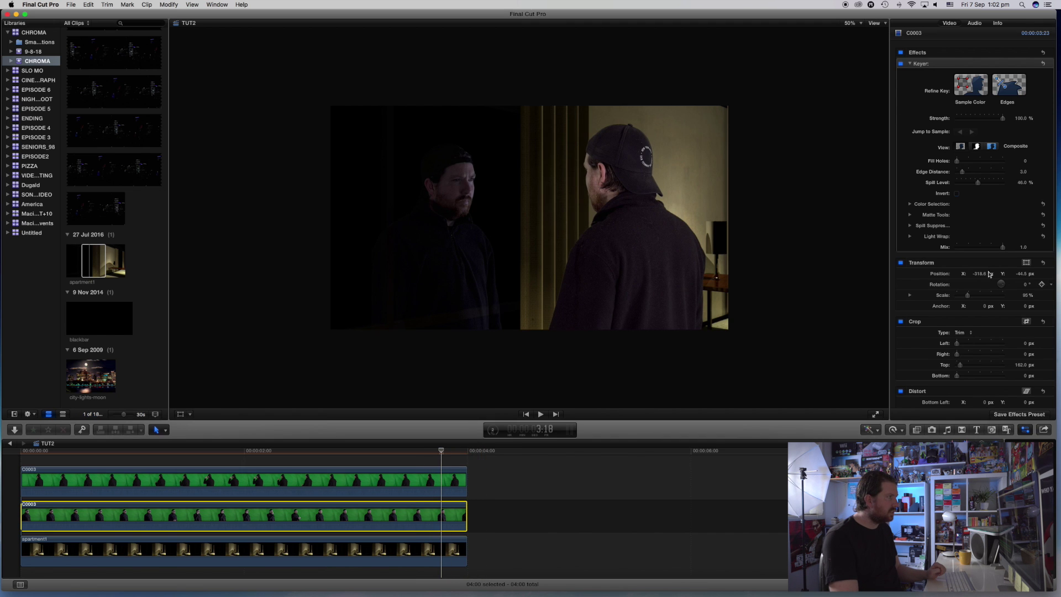
{"action": "left_click_drag", "start_coordinate": [979, 274], "coordinate": [973, 275]}
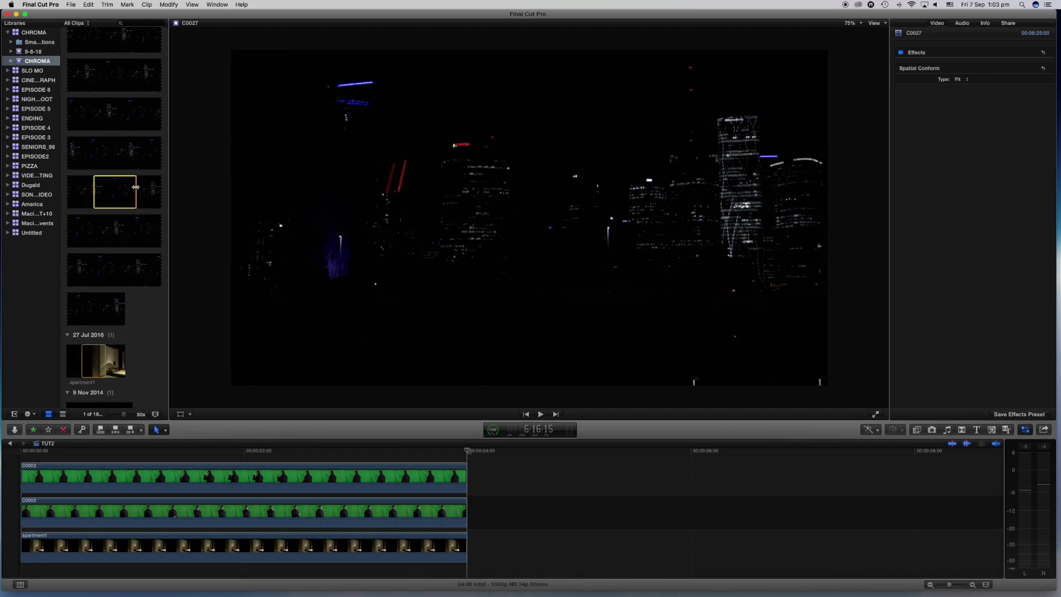
Add city-night clip C0027 beneath apartment1 at the start of the sequence.
{"action": "scroll", "coordinate": [132, 188], "scroll_direction": "down", "scroll_amount": 1}
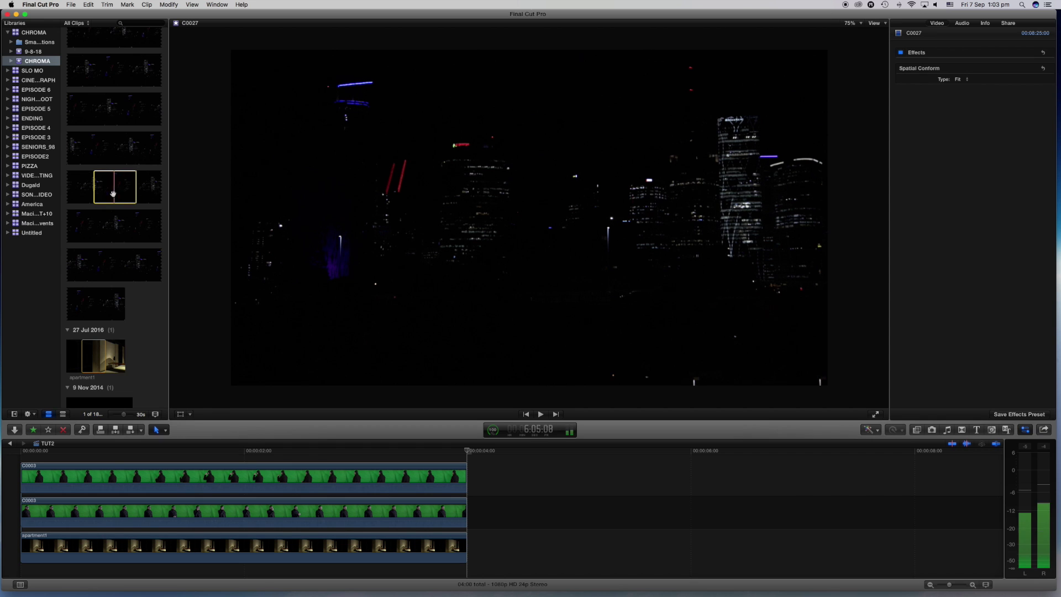
{"action": "left_click_drag", "start_coordinate": [137, 179], "coordinate": [35, 575]}
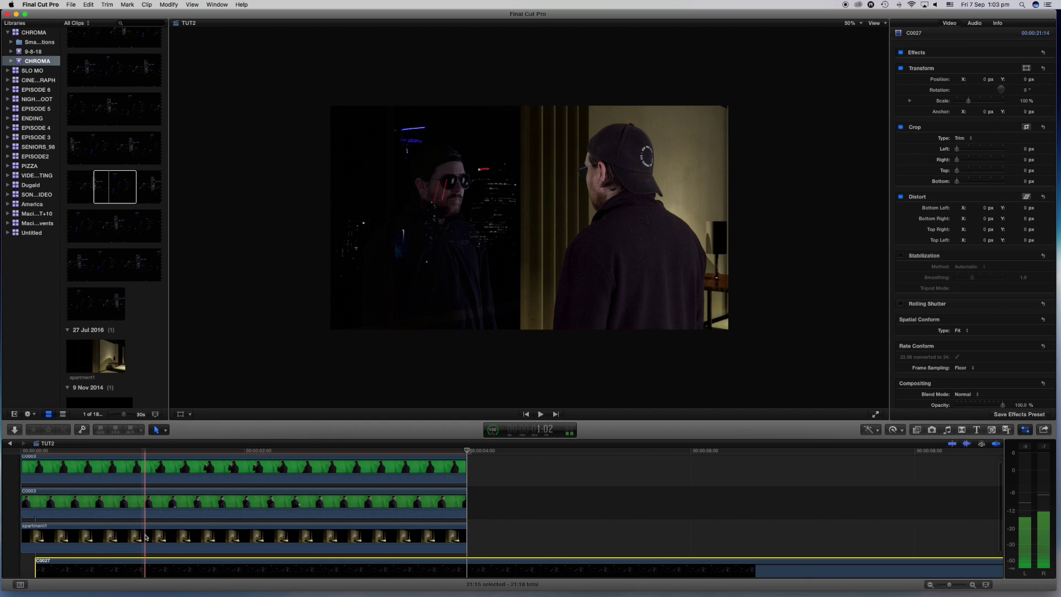
{"action": "scroll", "coordinate": [138, 541], "scroll_direction": "down", "scroll_amount": 2}
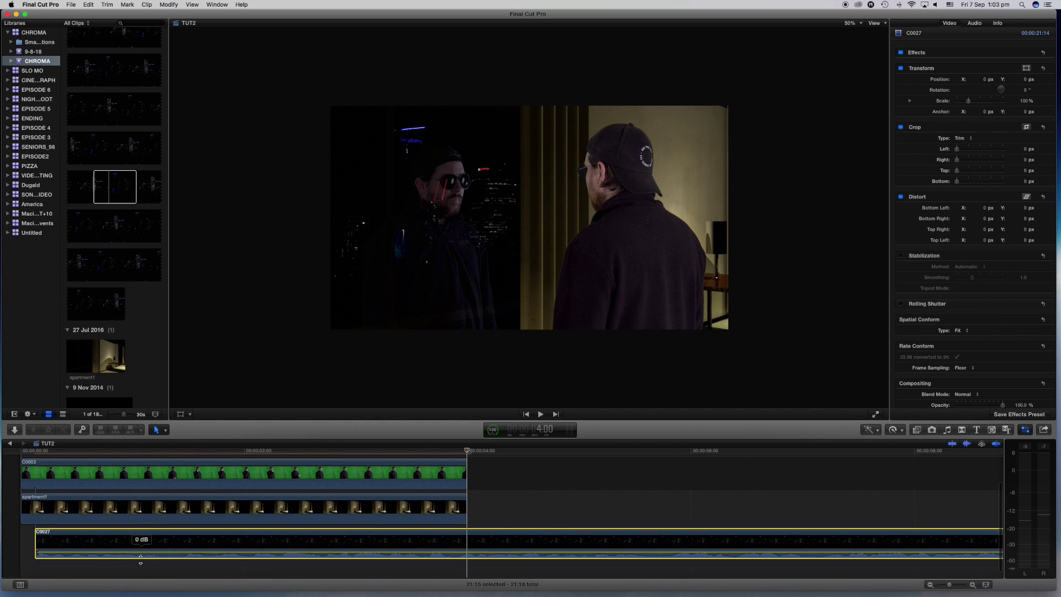
{"action": "left_click_drag", "start_coordinate": [135, 550], "coordinate": [120, 547]}
Change C0027's duration to 4:00.
{"action": "right_click", "coordinate": [144, 539]}
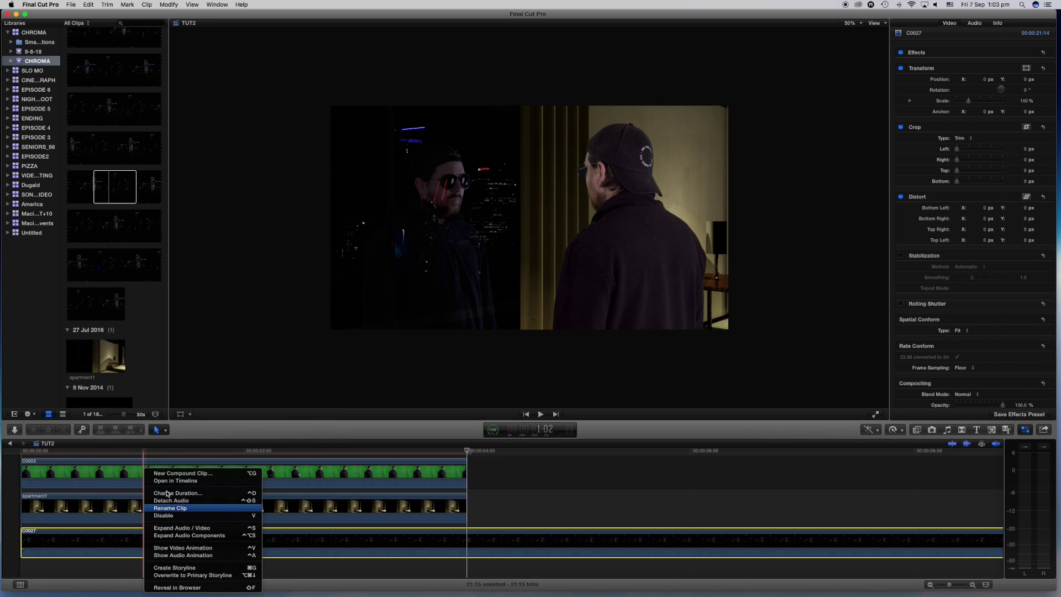
{"action": "left_click", "coordinate": [166, 494]}
{"action": "type", "text": "400"}
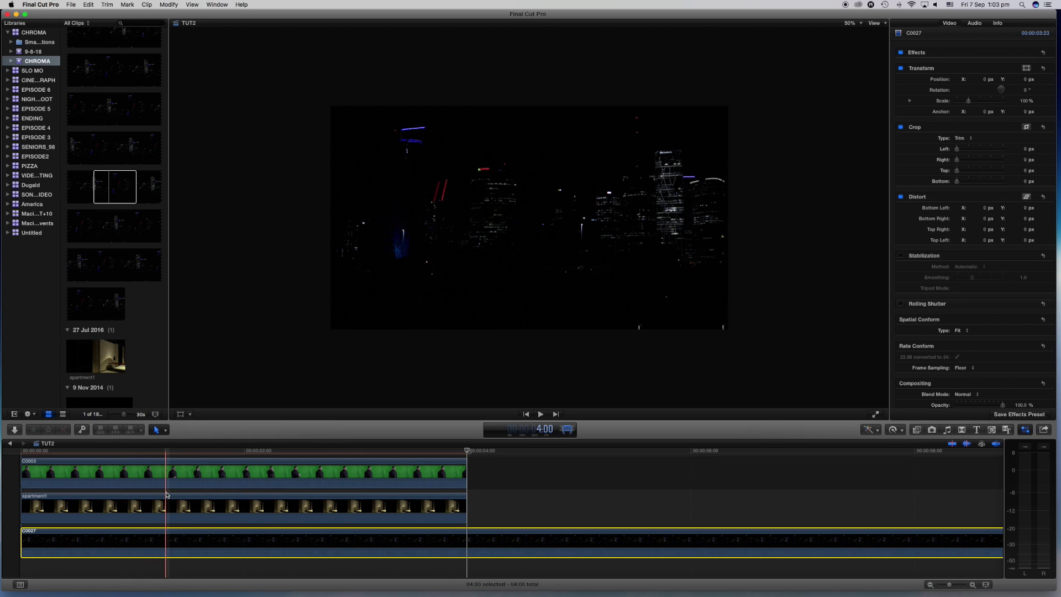
{"action": "key", "text": "Return"}
{"action": "left_click", "coordinate": [136, 506]}
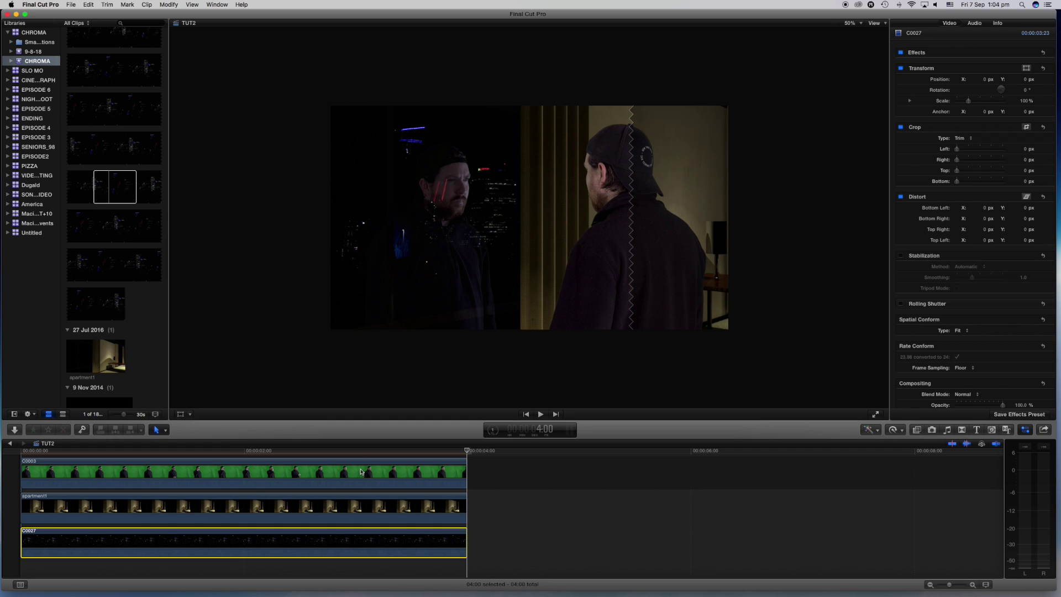
Scale C0027 up to 131% so it fills the window area.
{"action": "left_click", "coordinate": [418, 454]}
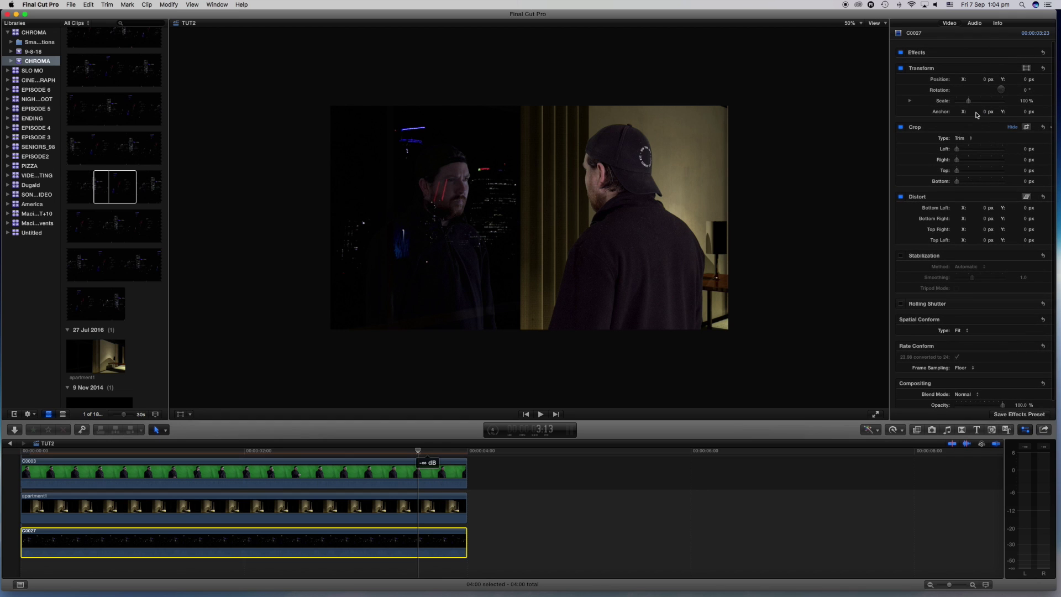
{"action": "left_click_drag", "start_coordinate": [968, 100], "coordinate": [974, 103]}
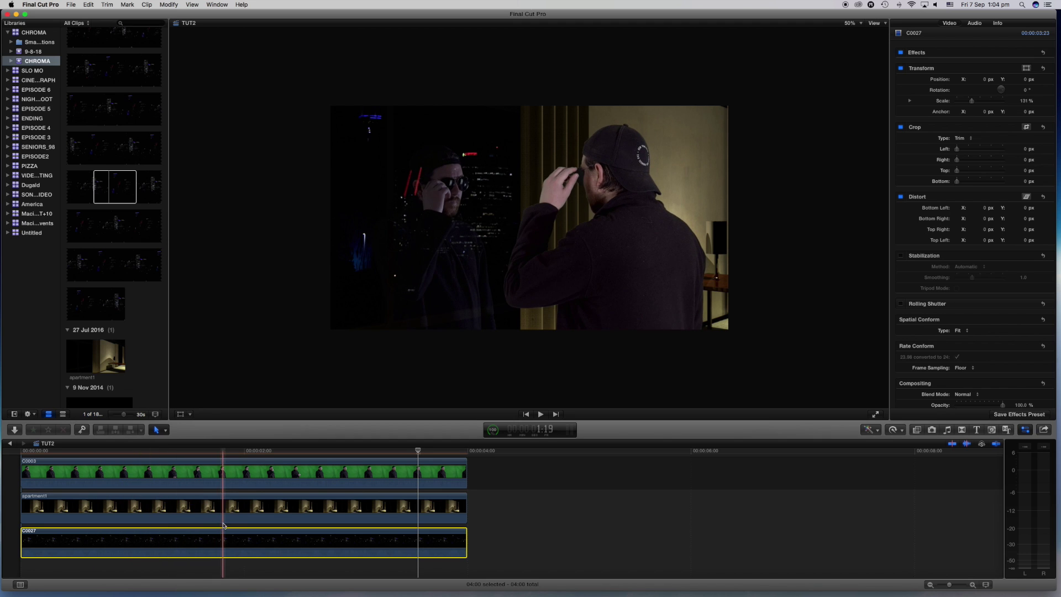
{"action": "left_click", "coordinate": [419, 508]}
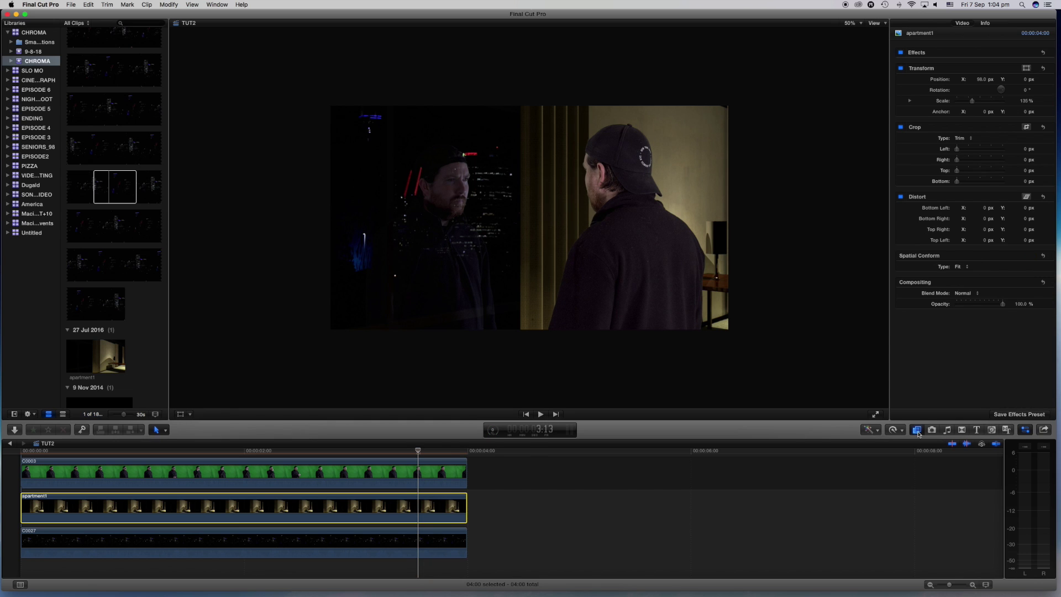
Apply the Cold Steel effect from All video effects to the apartment1 clip.
{"action": "left_click", "coordinate": [918, 432]}
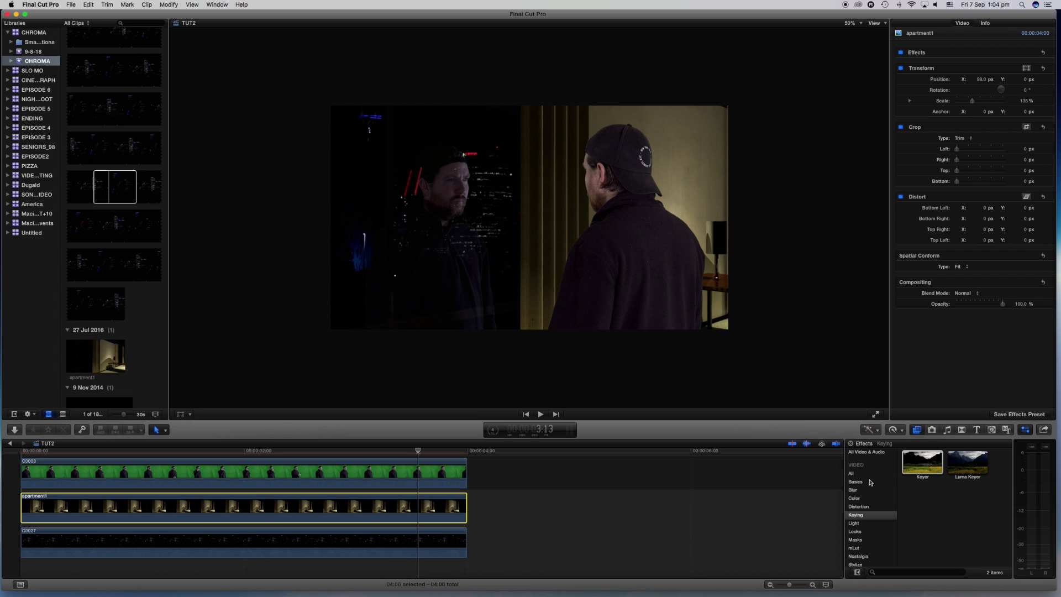
{"action": "left_click", "coordinate": [869, 473]}
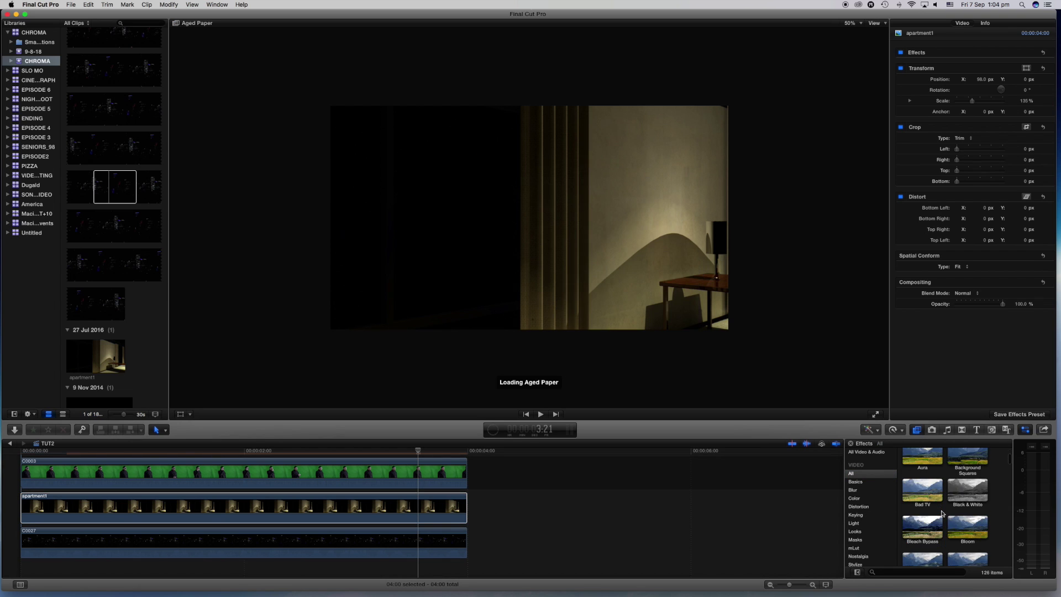
{"action": "scroll", "coordinate": [942, 513], "scroll_direction": "down", "scroll_amount": 3}
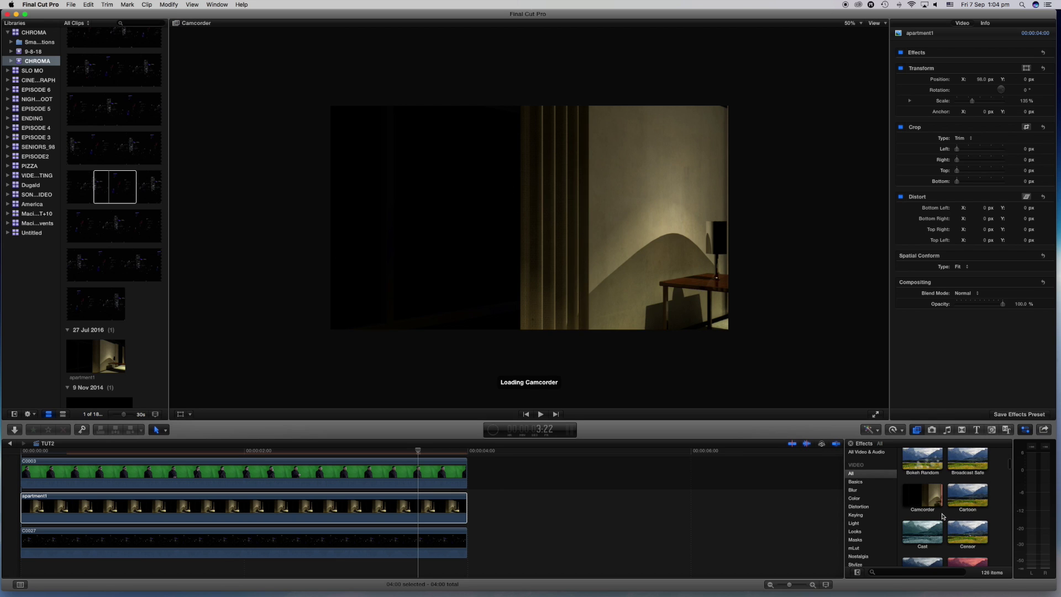
{"action": "scroll", "coordinate": [943, 516], "scroll_direction": "down", "scroll_amount": 1}
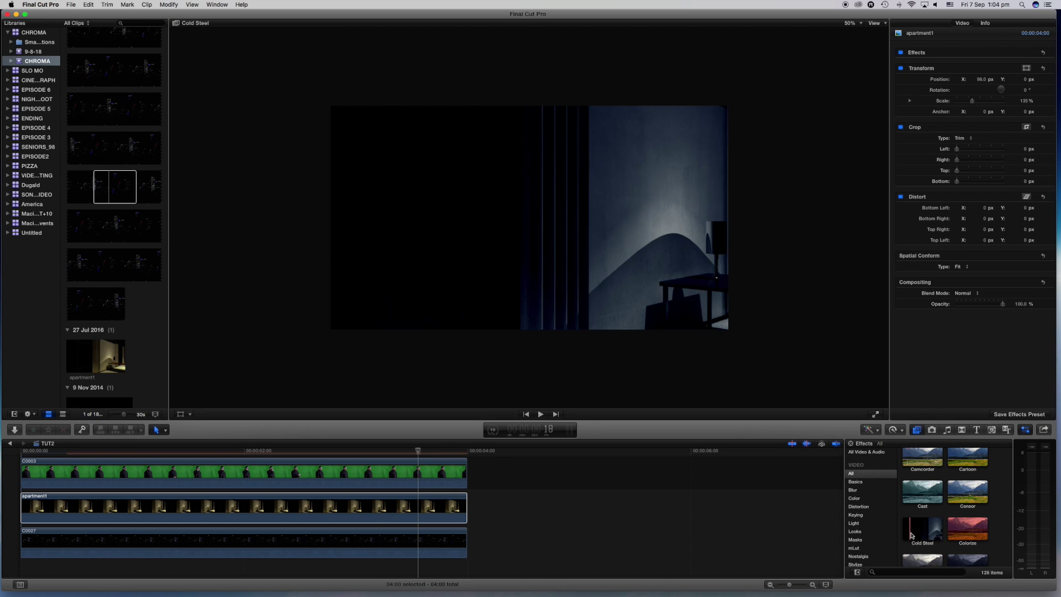
{"action": "left_click_drag", "start_coordinate": [911, 535], "coordinate": [391, 516]}
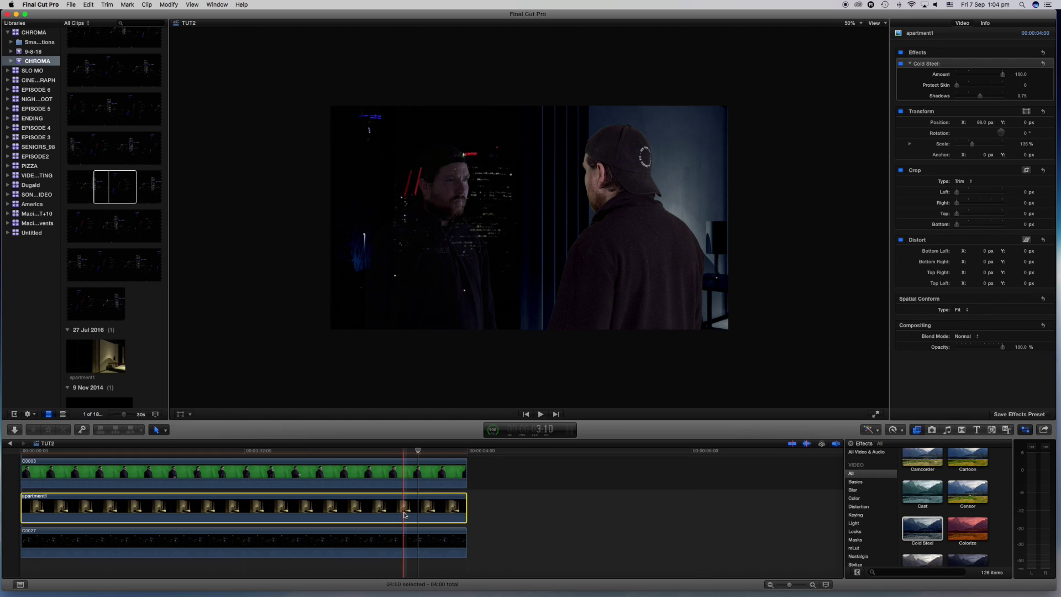
Darken apartment1 with a Color Board correction (Global -32%) and commit Cold Steel Amount 100.
{"action": "left_click", "coordinate": [877, 431]}
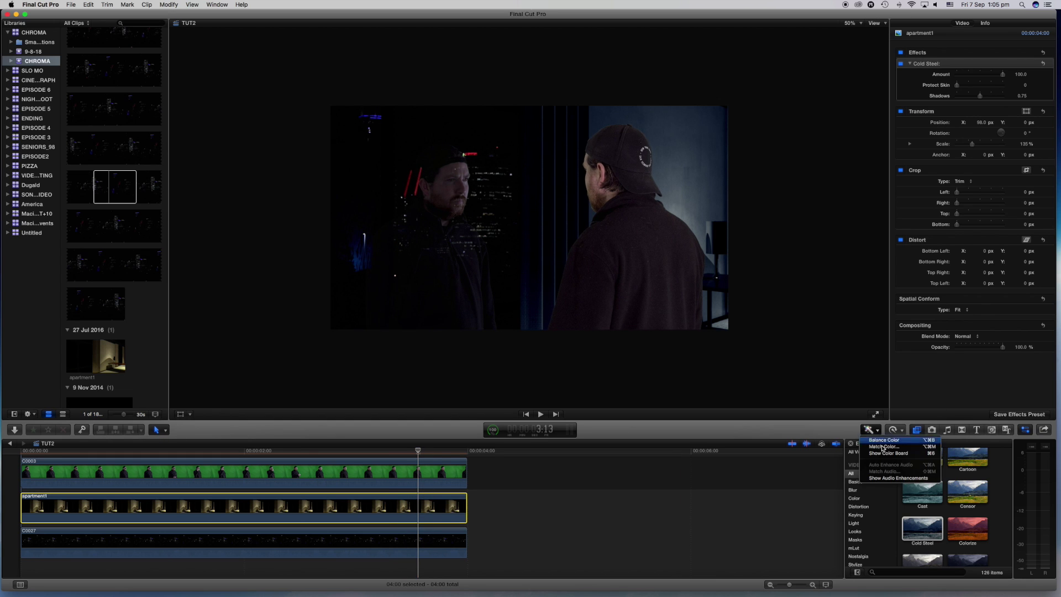
{"action": "left_click", "coordinate": [887, 453]}
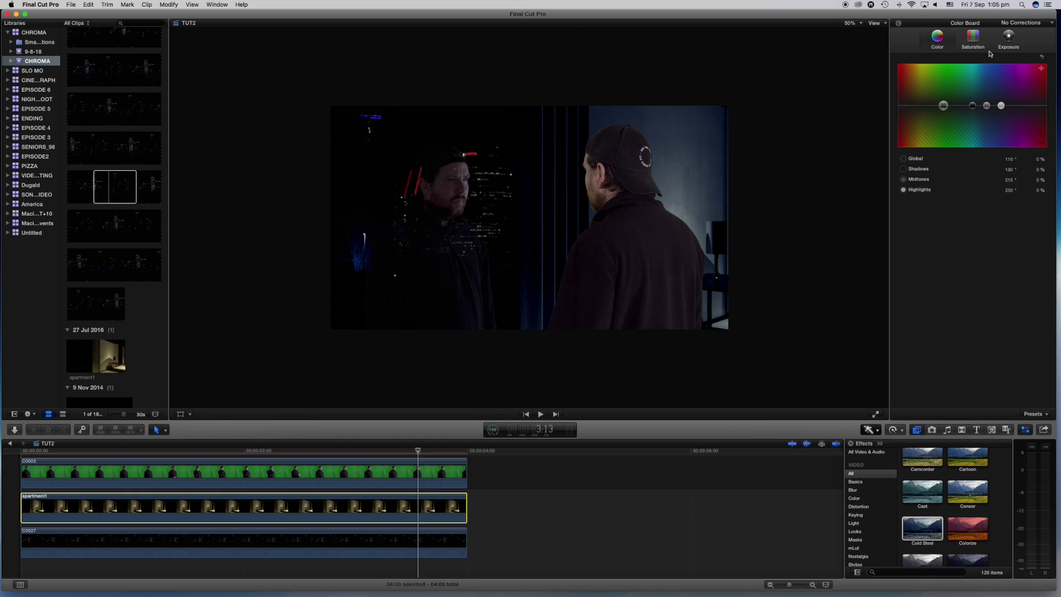
{"action": "left_click", "coordinate": [973, 38]}
{"action": "mouse_move", "coordinate": [899, 111]}
{"action": "left_mouse_down"}
{"action": "mouse_move", "coordinate": [901, 149]}
{"action": "mouse_move", "coordinate": [902, 122]}
{"action": "left_mouse_up"}
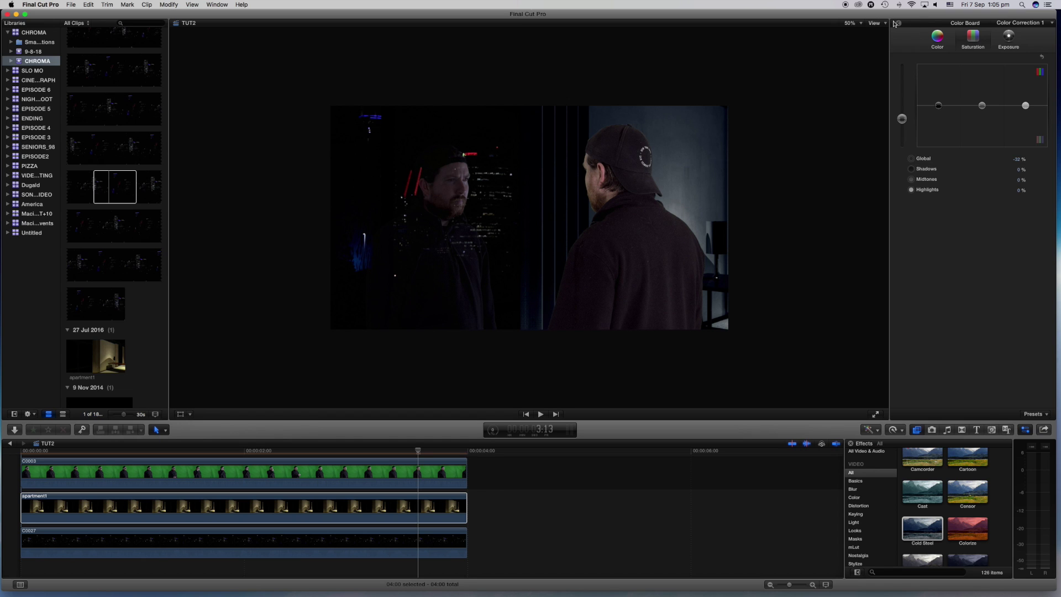
{"action": "left_click", "coordinate": [898, 23]}
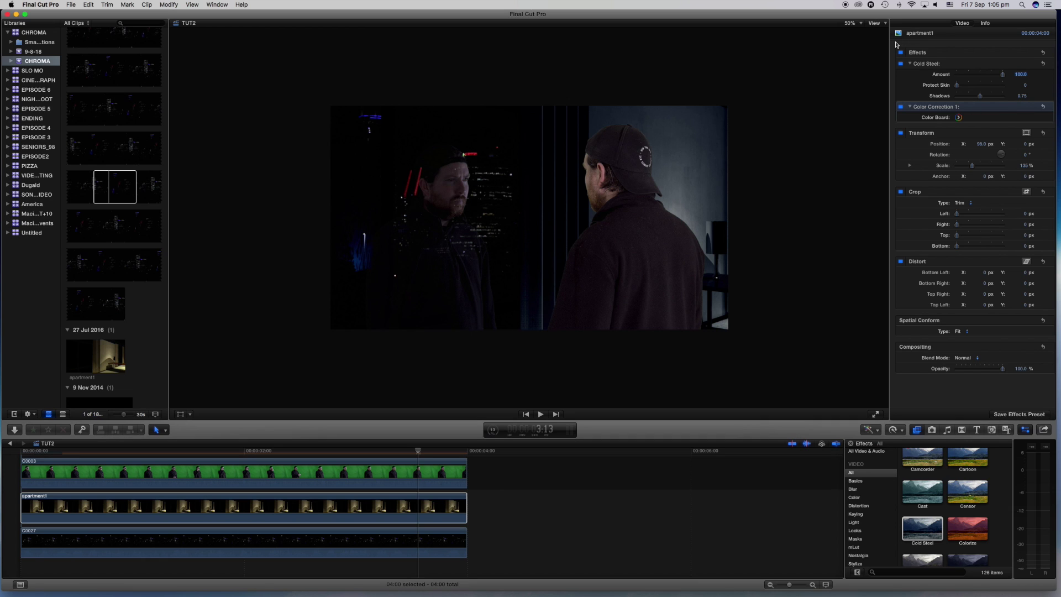
{"action": "key", "text": "Return"}
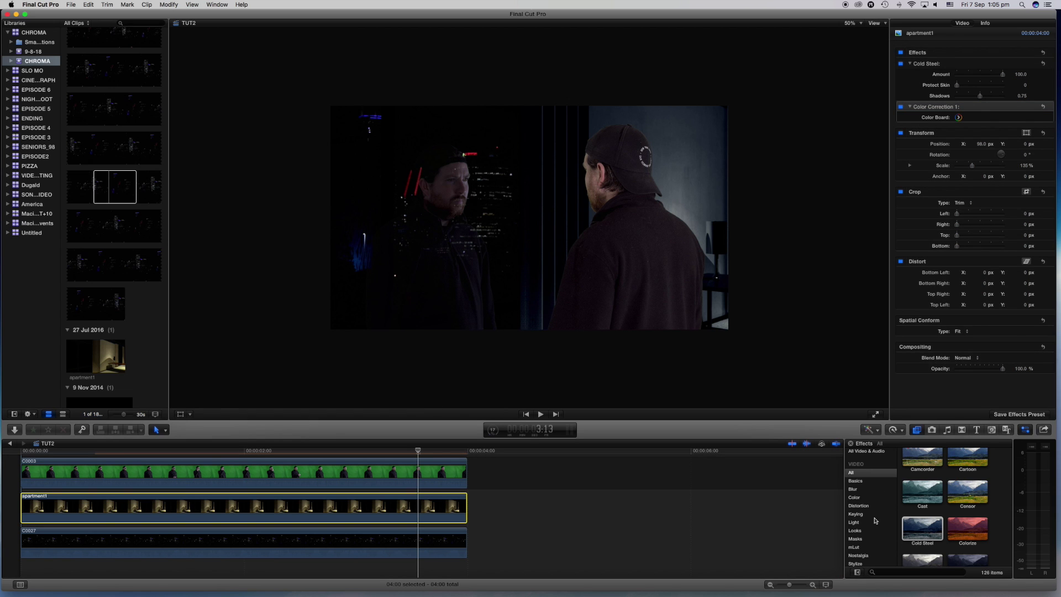
Apply the Gaussian blur effect to the reflection's C0003 clip.
{"action": "left_click", "coordinate": [853, 489]}
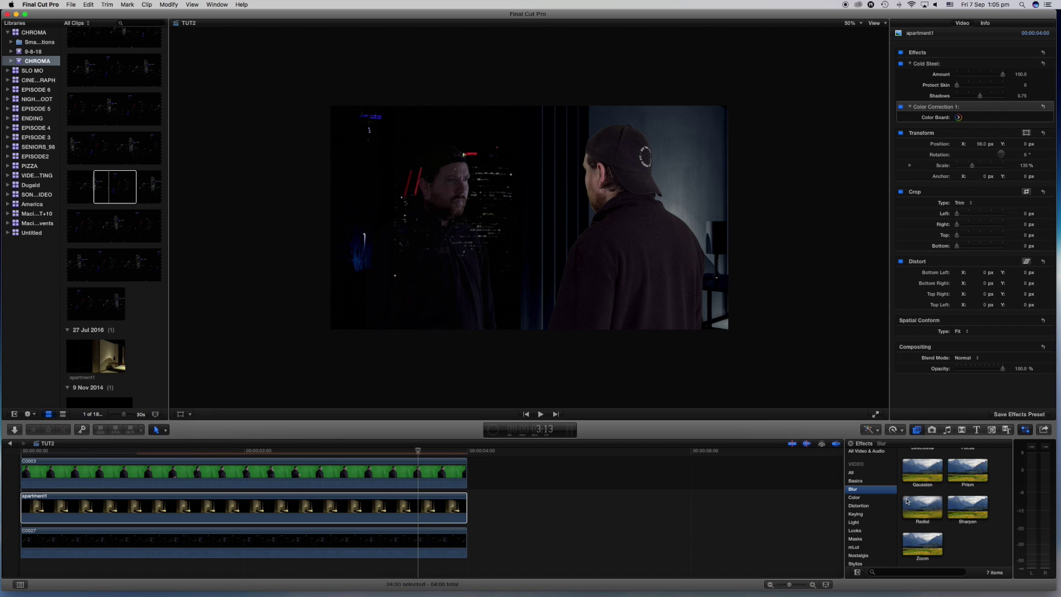
{"action": "scroll", "coordinate": [925, 499], "scroll_direction": "up", "scroll_amount": 1}
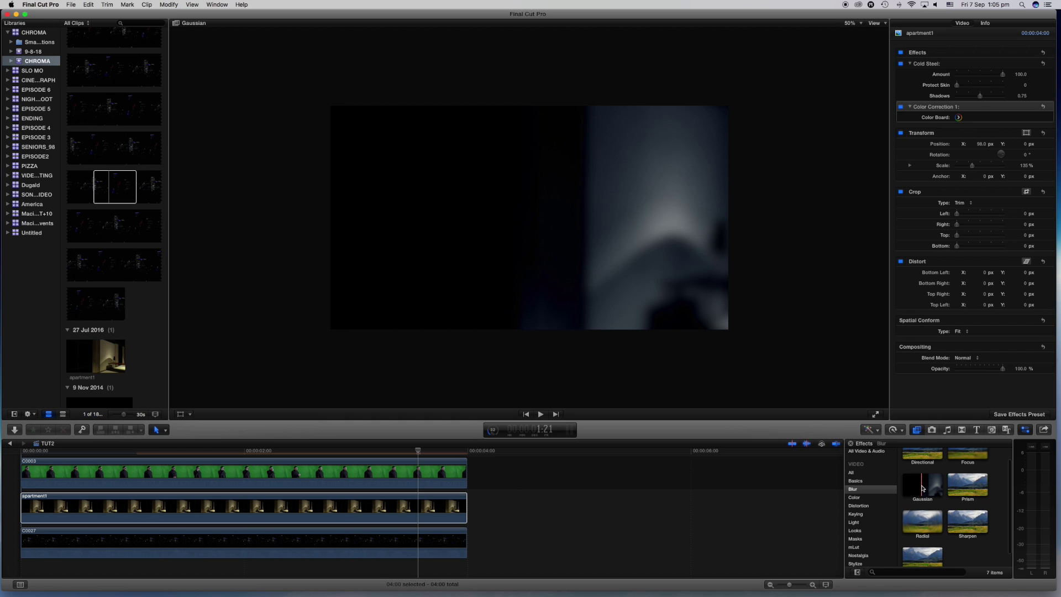
{"action": "left_click_drag", "start_coordinate": [922, 489], "coordinate": [358, 479]}
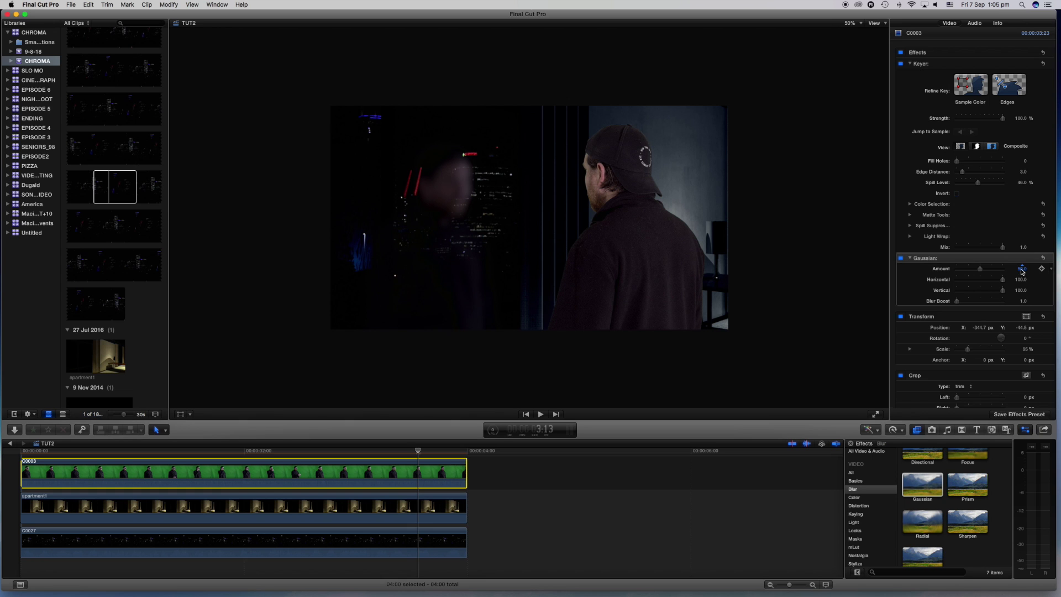
Settle the Gaussian blur Amount at 5.0 after trying 10 and 8.
{"action": "left_click", "coordinate": [1022, 269]}
{"action": "type", "text": "10"}
{"action": "key", "text": "Return"}
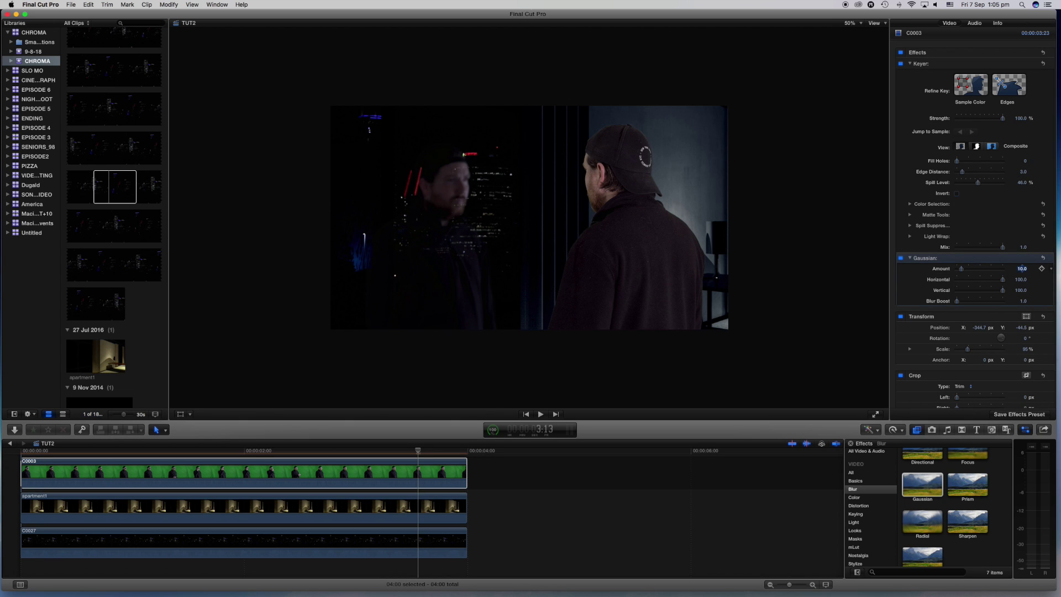
{"action": "type", "text": "8"}
{"action": "key", "text": "Return"}
{"action": "type", "text": "5"}
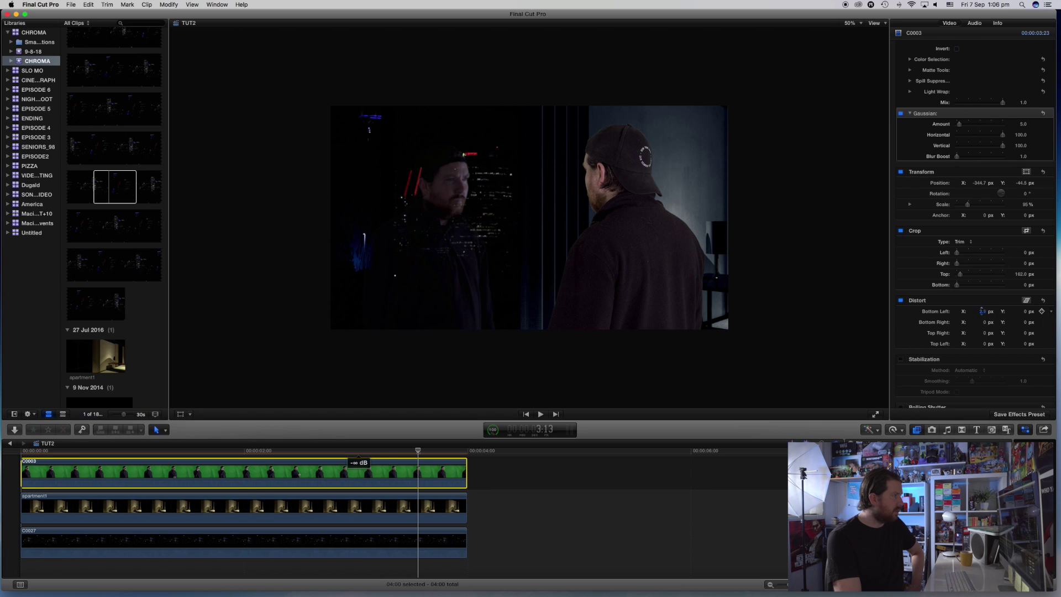
Set the reflection's Distort bottom-left X to -5.1 px and duplicate C0003 into a lane above.
{"action": "left_click_drag", "start_coordinate": [980, 310], "coordinate": [980, 310]}
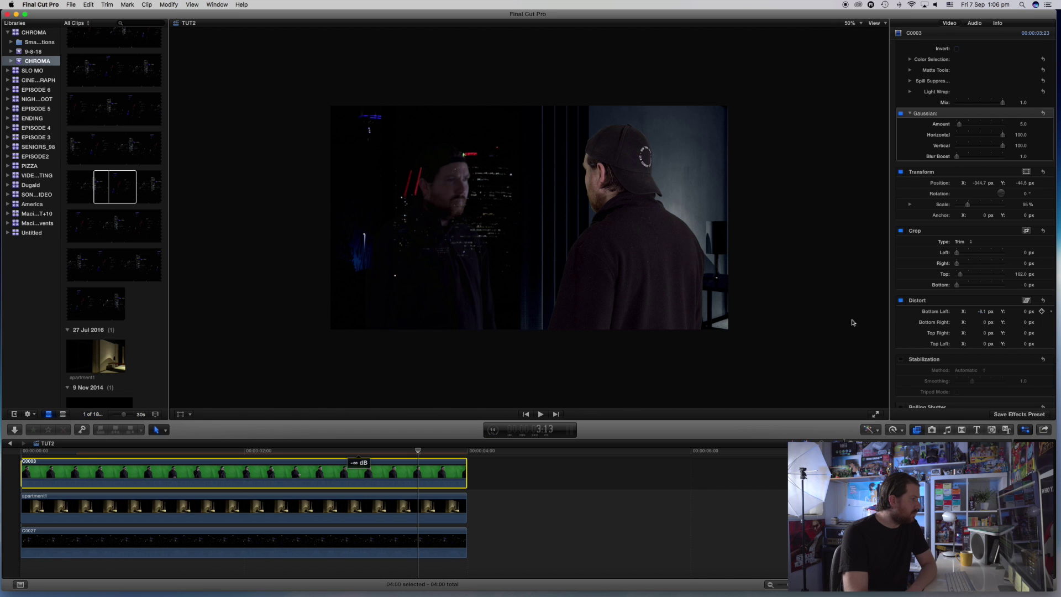
{"action": "left_click_drag", "start_coordinate": [420, 475], "coordinate": [421, 475]}
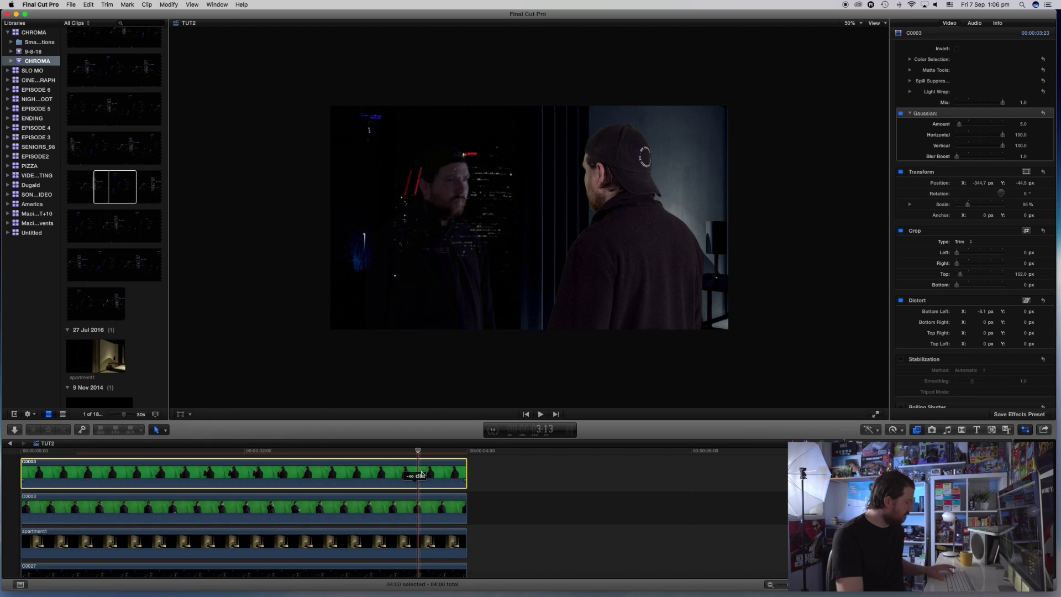
Open the Color Board Exposure for the top C0003 clip and lower its exposure slightly.
{"action": "left_click", "coordinate": [421, 474]}
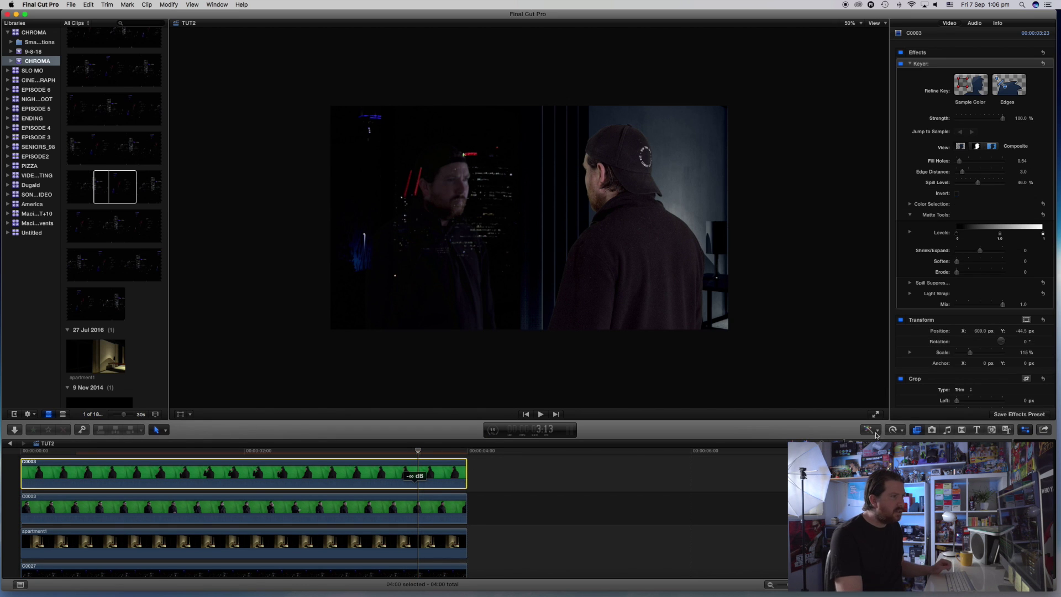
{"action": "left_click", "coordinate": [878, 432]}
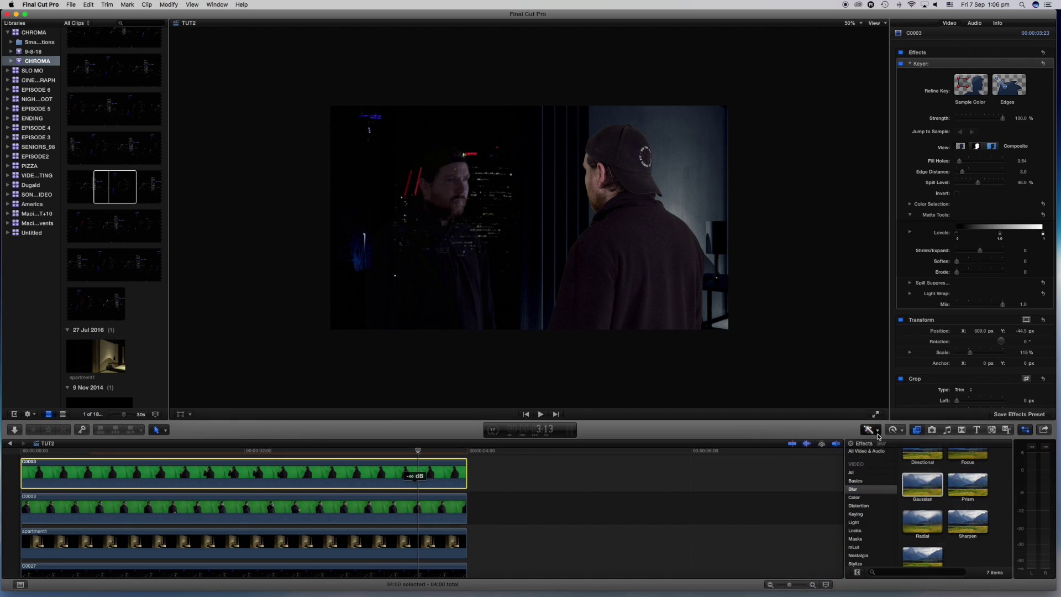
{"action": "left_click", "coordinate": [878, 431]}
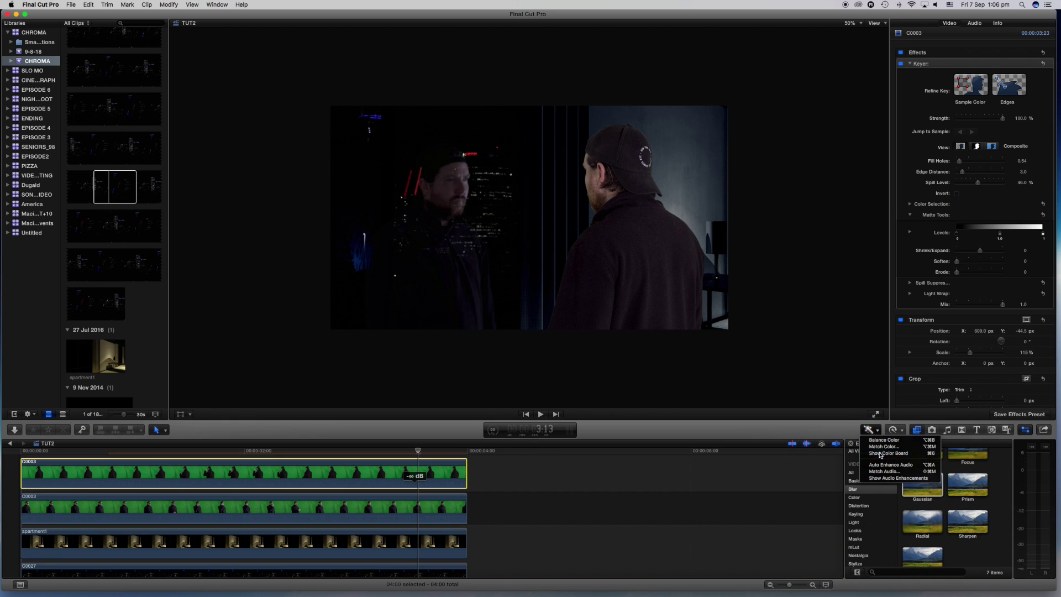
{"action": "left_click", "coordinate": [895, 453]}
{"action": "left_click", "coordinate": [968, 51]}
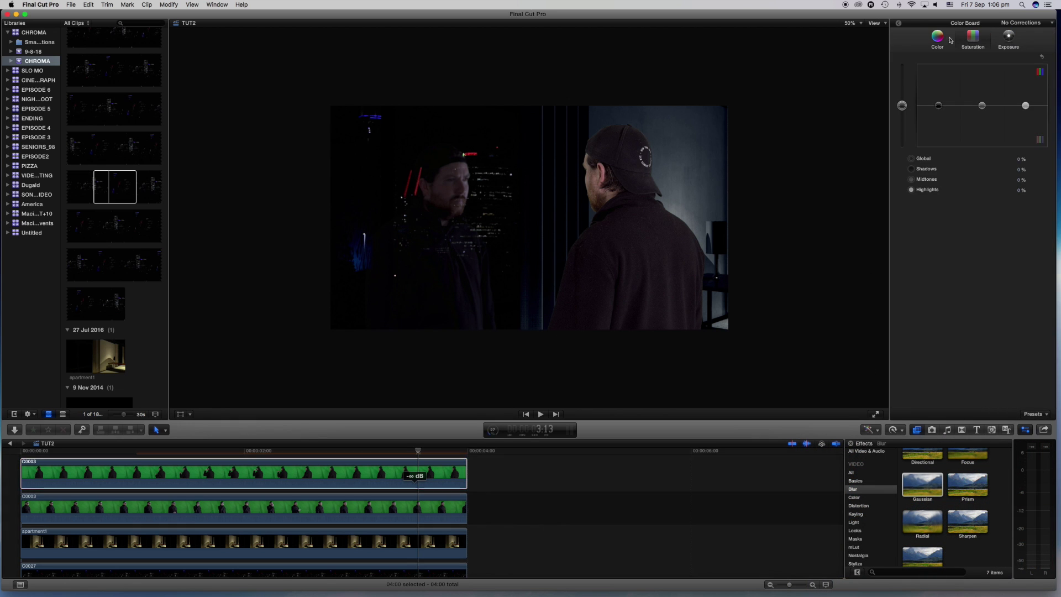
{"action": "left_click_drag", "start_coordinate": [904, 107], "coordinate": [904, 110]}
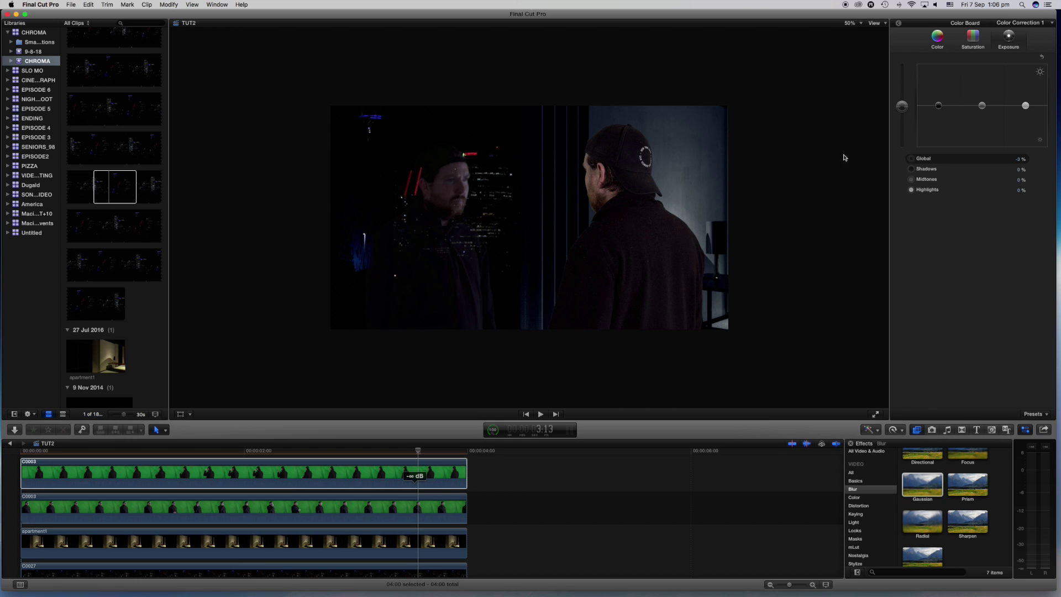
Raise Highlights to 13% on the second C0003 clip and 7% on the top one.
{"action": "left_click", "coordinate": [415, 501]}
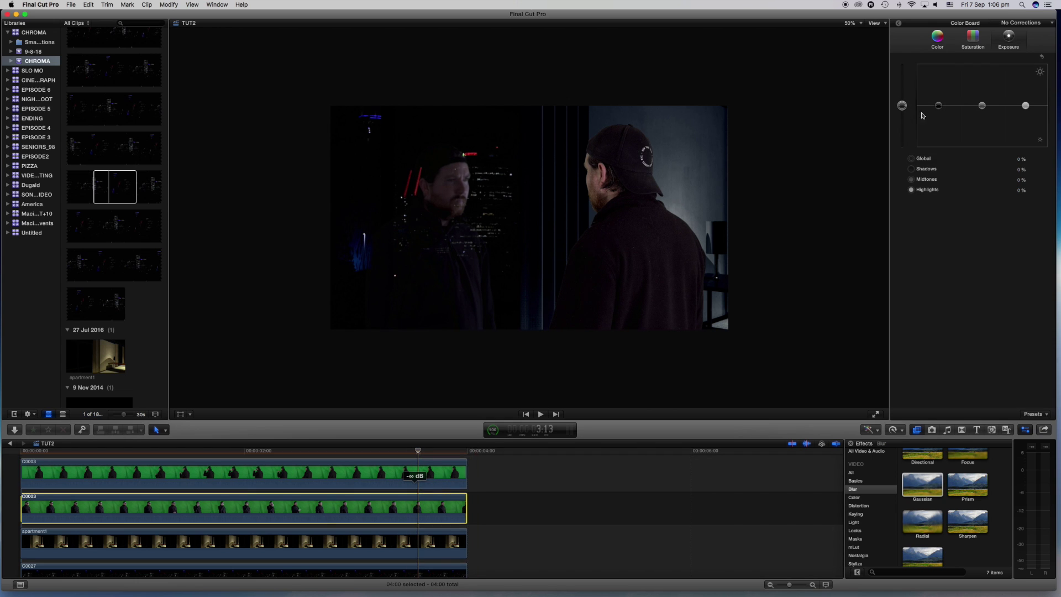
{"action": "left_click", "coordinate": [901, 106]}
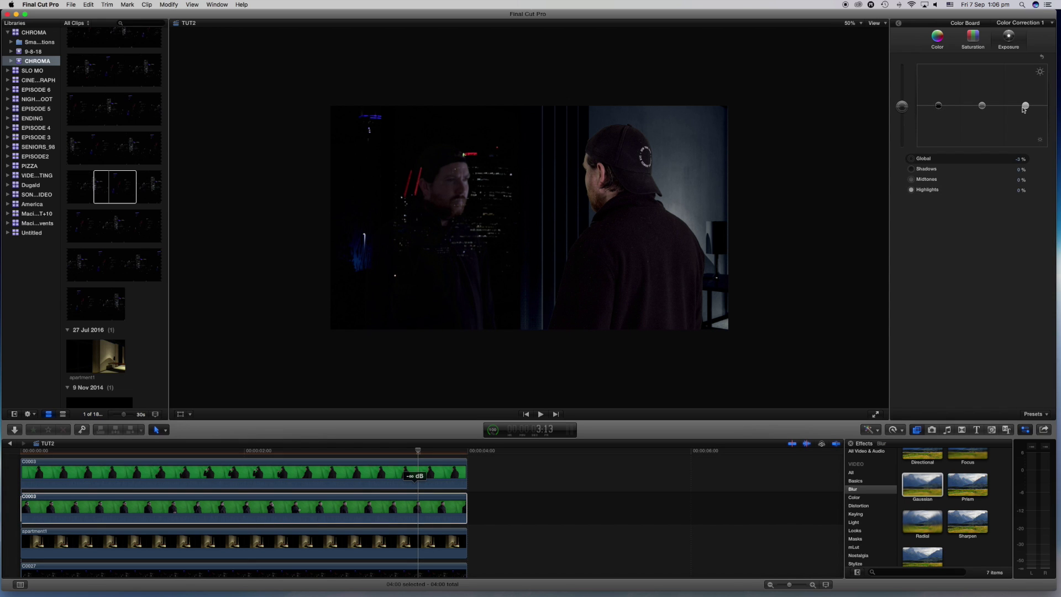
{"action": "left_click_drag", "start_coordinate": [1026, 108], "coordinate": [1025, 103]}
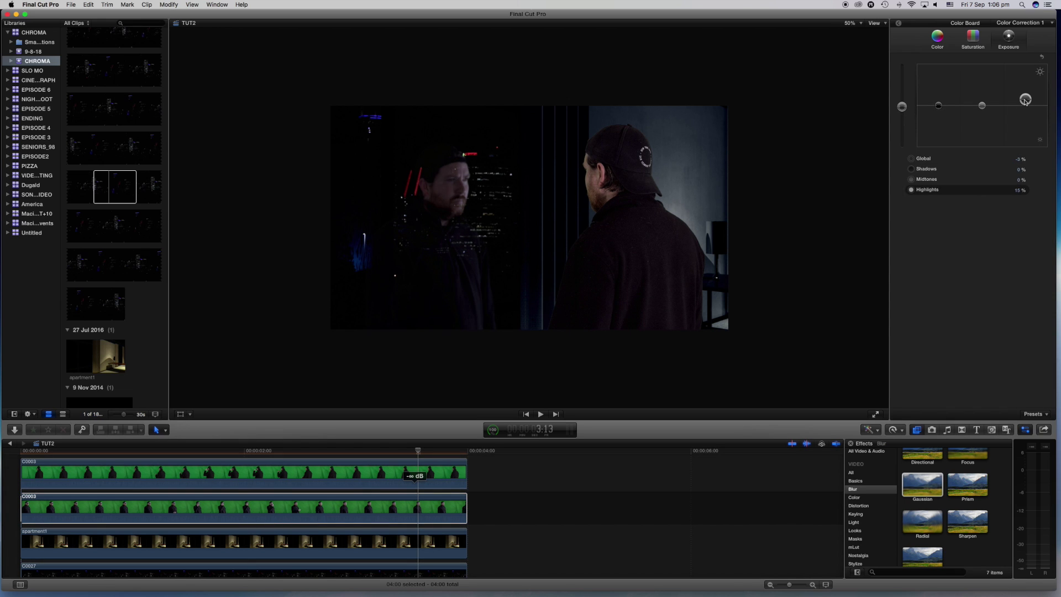
{"action": "left_click", "coordinate": [265, 474]}
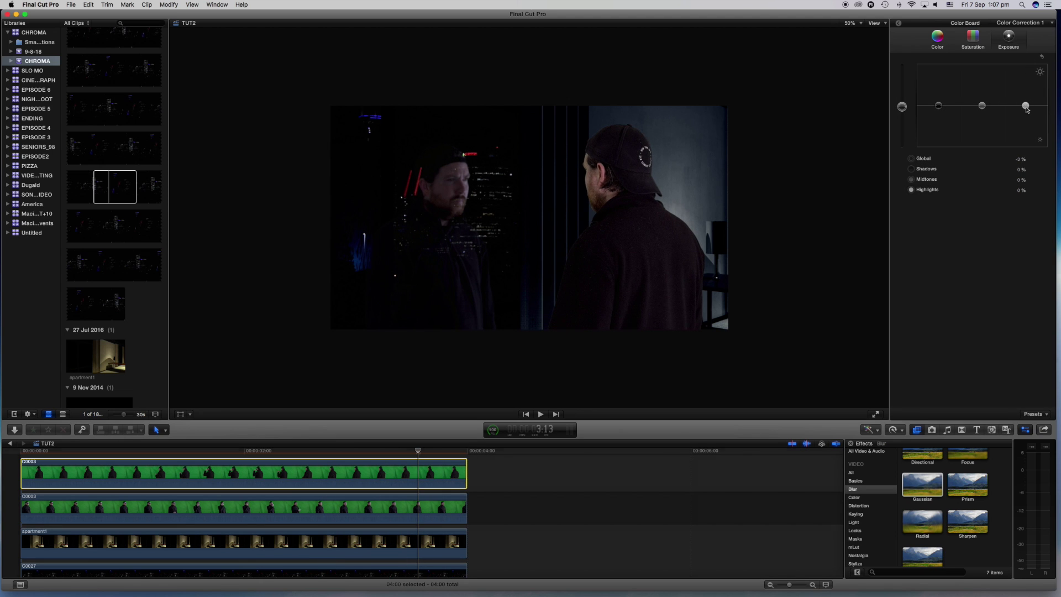
{"action": "left_click_drag", "start_coordinate": [1026, 106], "coordinate": [1025, 103]}
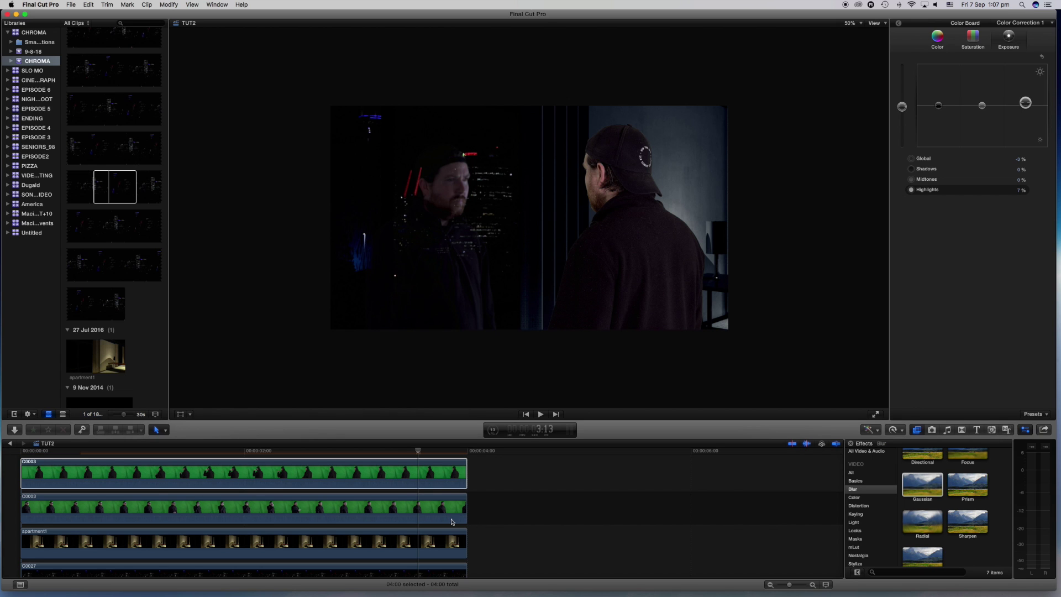
Brighten C0027's highlights and give it a Gaussian blur at Amount 10.0.
{"action": "scroll", "coordinate": [452, 522], "scroll_direction": "down", "scroll_amount": 2}
{"action": "left_click", "coordinate": [419, 554]}
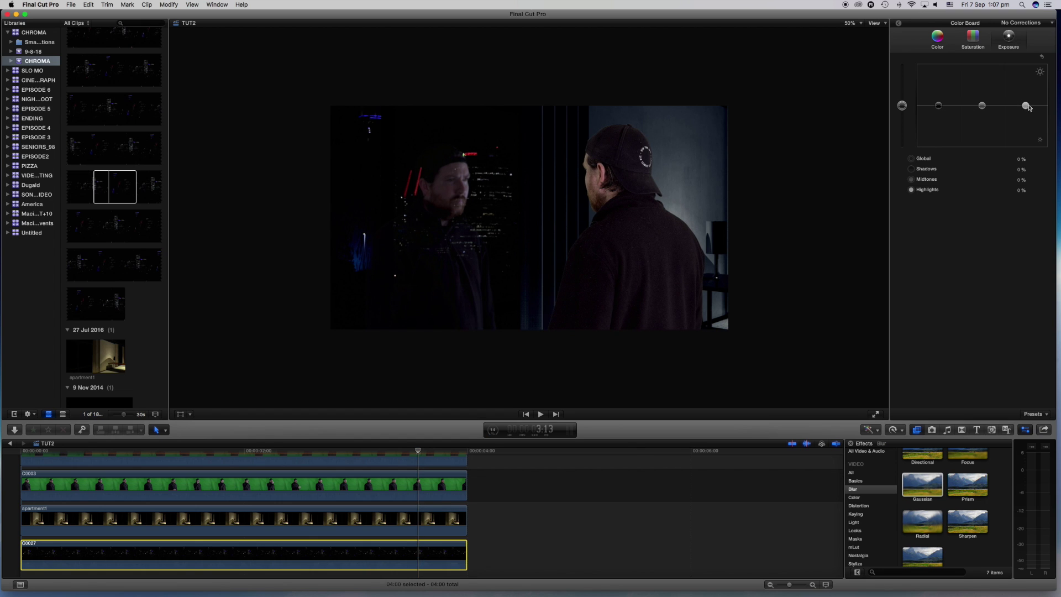
{"action": "left_click_drag", "start_coordinate": [1028, 106], "coordinate": [1029, 99]}
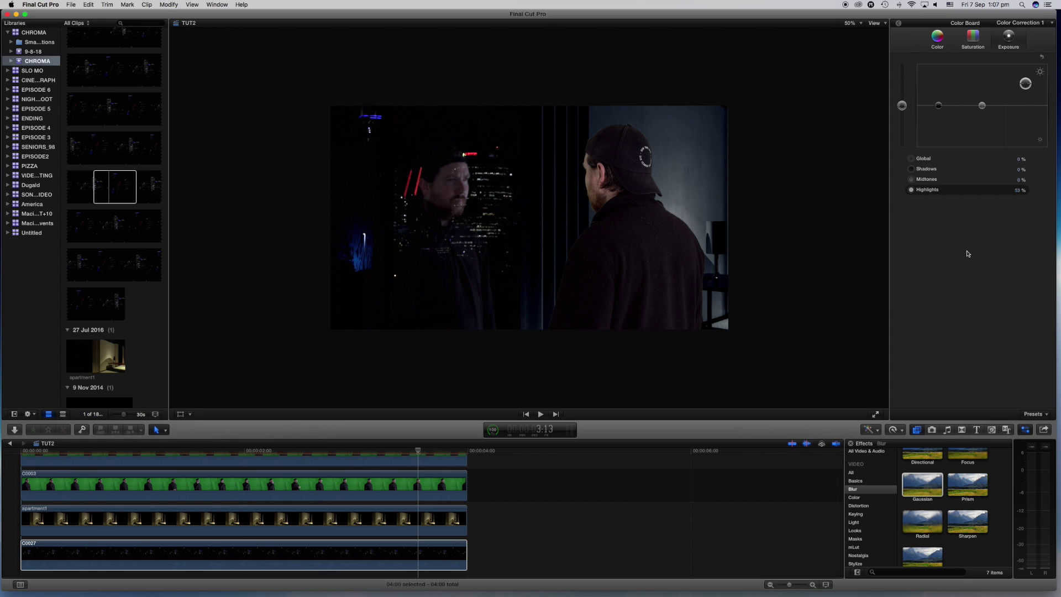
{"action": "left_click_drag", "start_coordinate": [923, 492], "coordinate": [395, 558]}
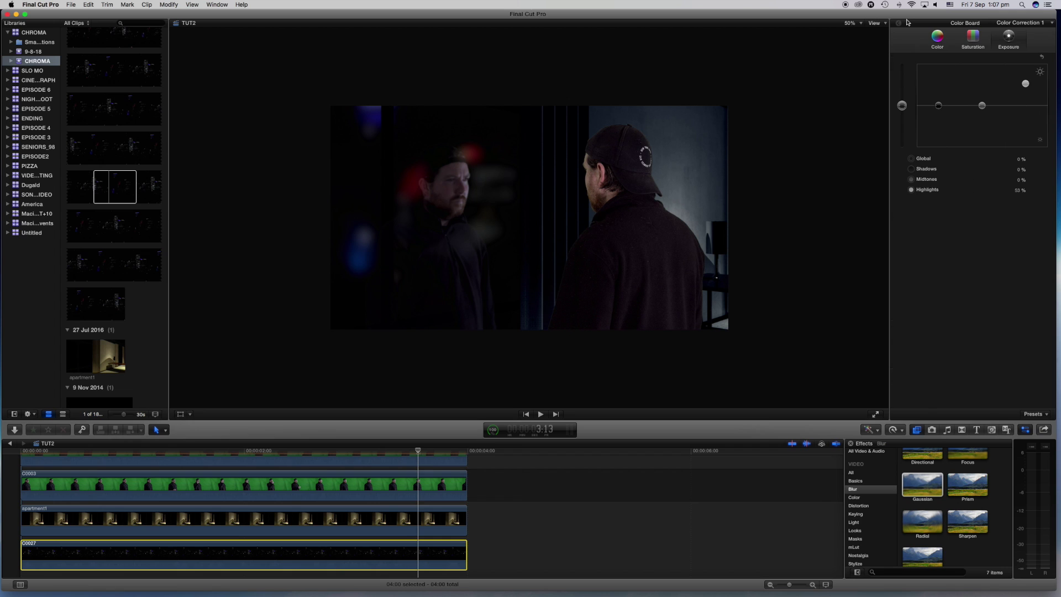
{"action": "left_click", "coordinate": [899, 23]}
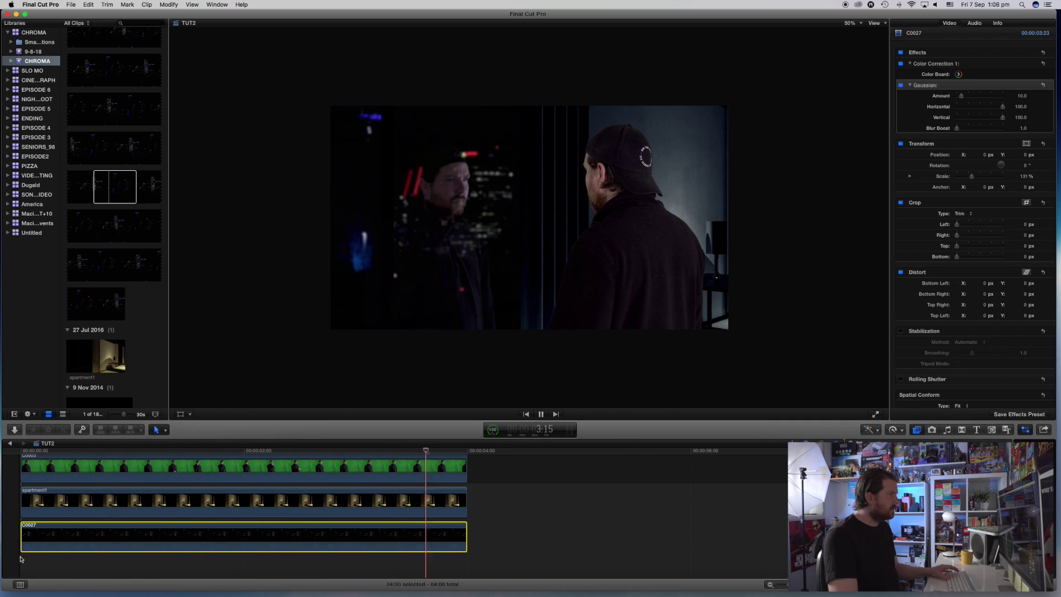
{"action": "key", "text": "space"}
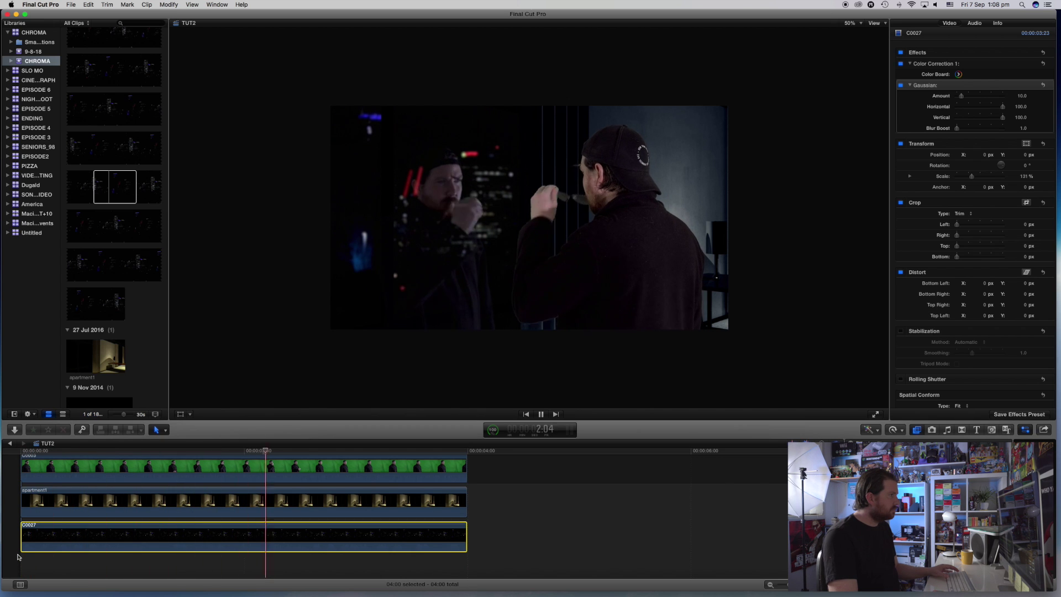
{"action": "key", "text": "space"}
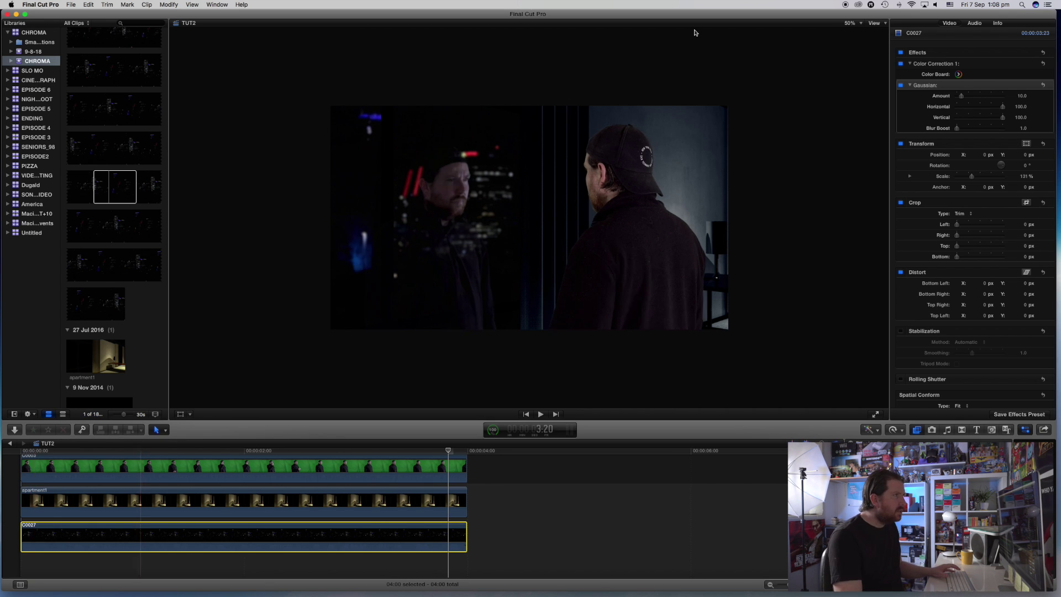
{"action": "left_click", "coordinate": [861, 24]}
{"action": "left_click", "coordinate": [860, 77]}
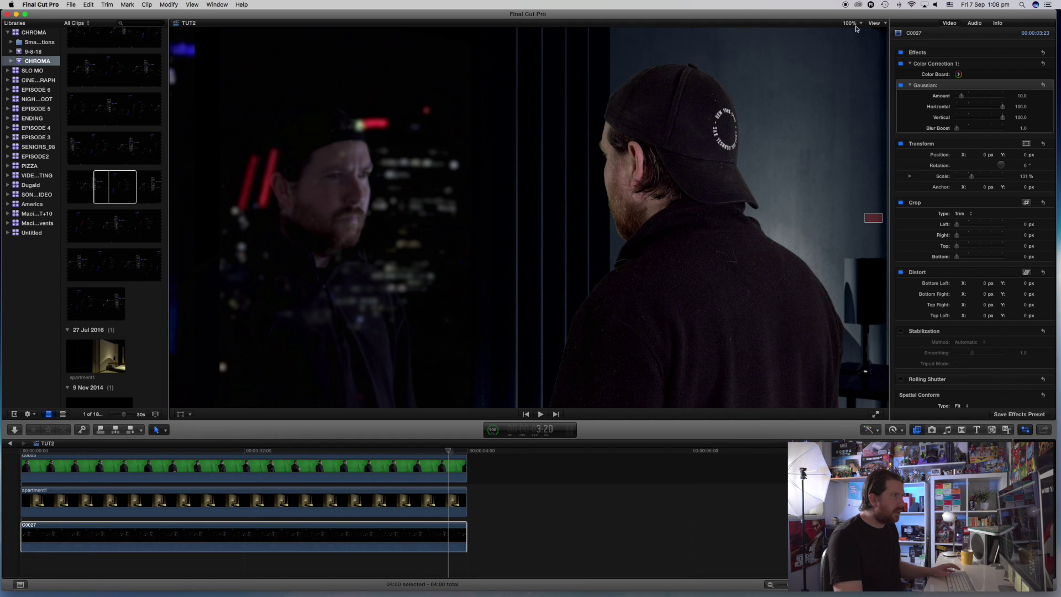
{"action": "left_click", "coordinate": [861, 23]}
{"action": "left_click", "coordinate": [856, 83]}
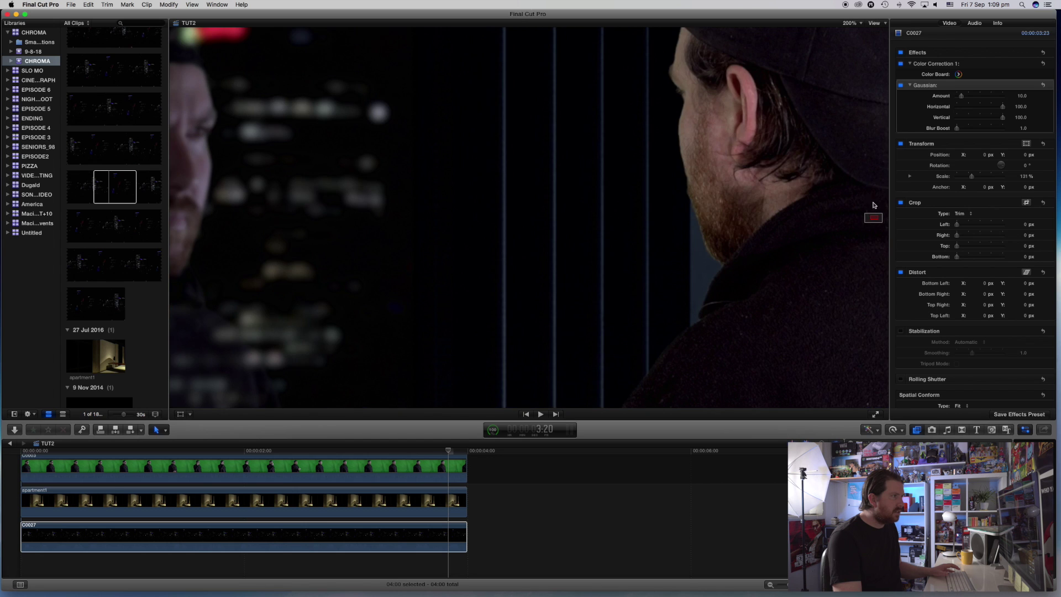
{"action": "left_click_drag", "start_coordinate": [874, 224], "coordinate": [881, 216]}
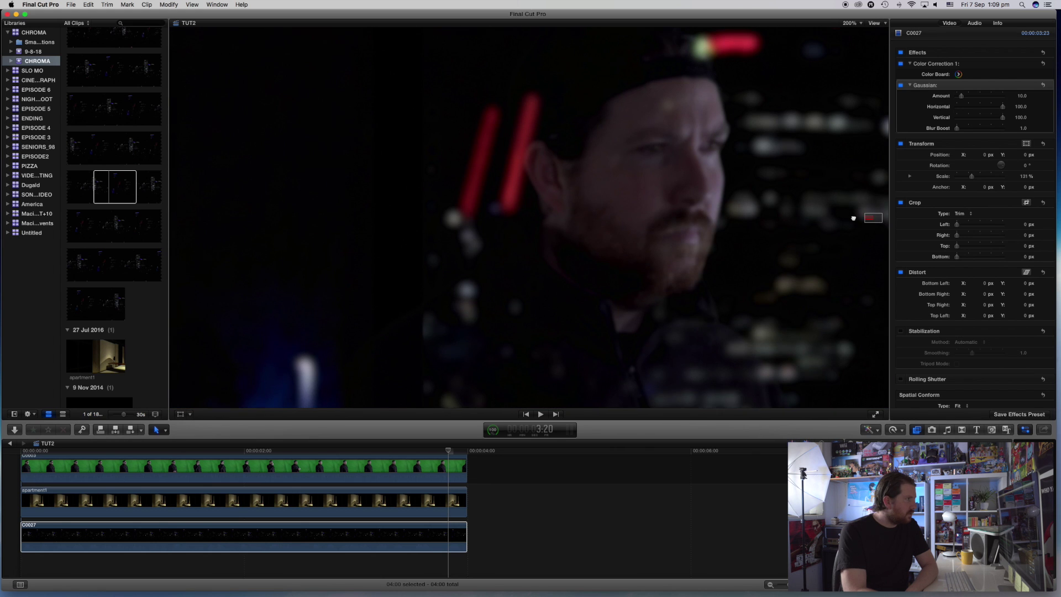
{"action": "left_click_drag", "start_coordinate": [853, 218], "coordinate": [853, 321]}
{"action": "left_click", "coordinate": [859, 23]}
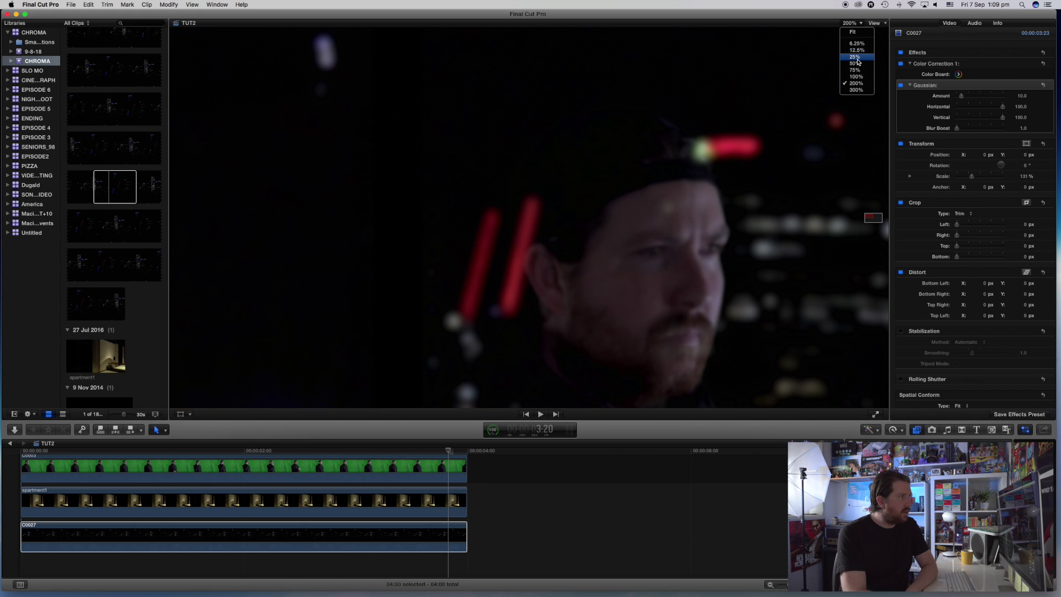